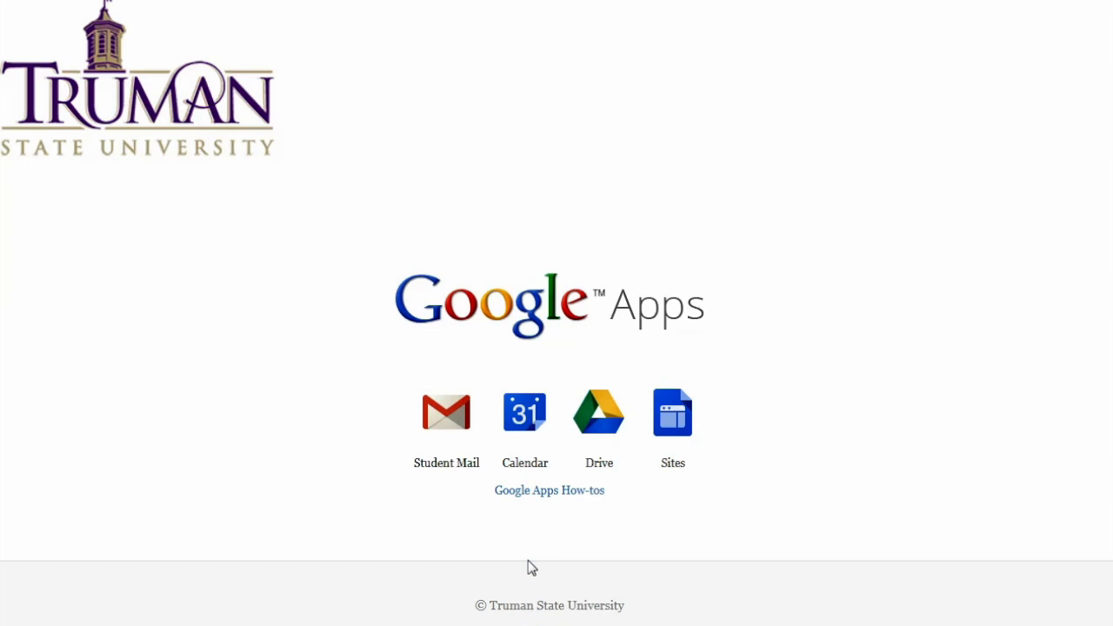
# Step: Open Google Drive and look through the list of available Google apps
pyautogui.click(603, 430)
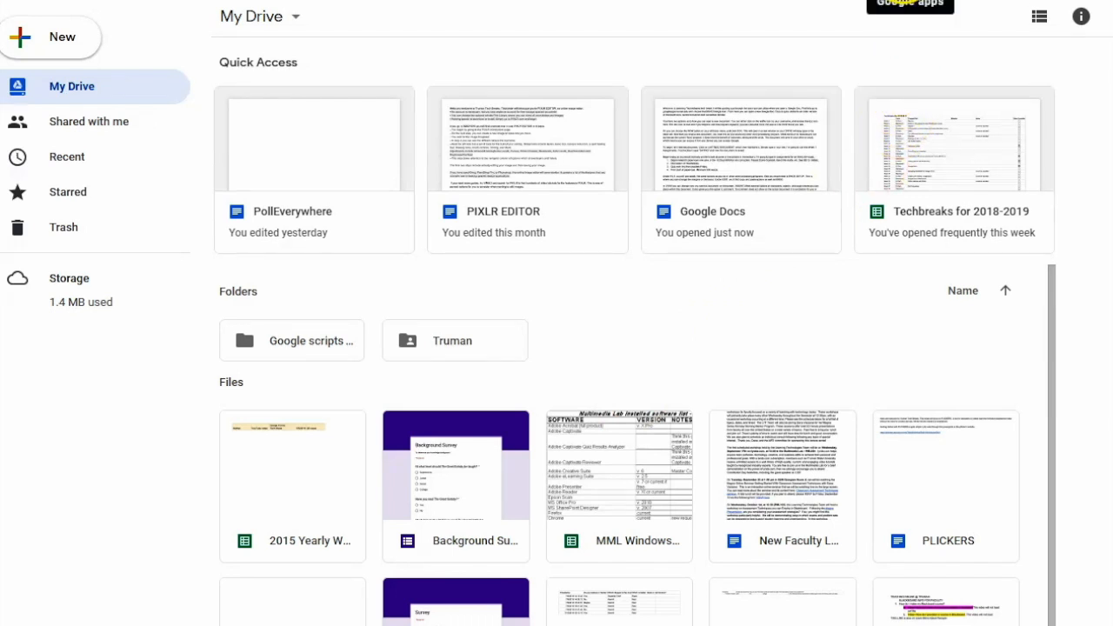
pyautogui.click(910, 2)
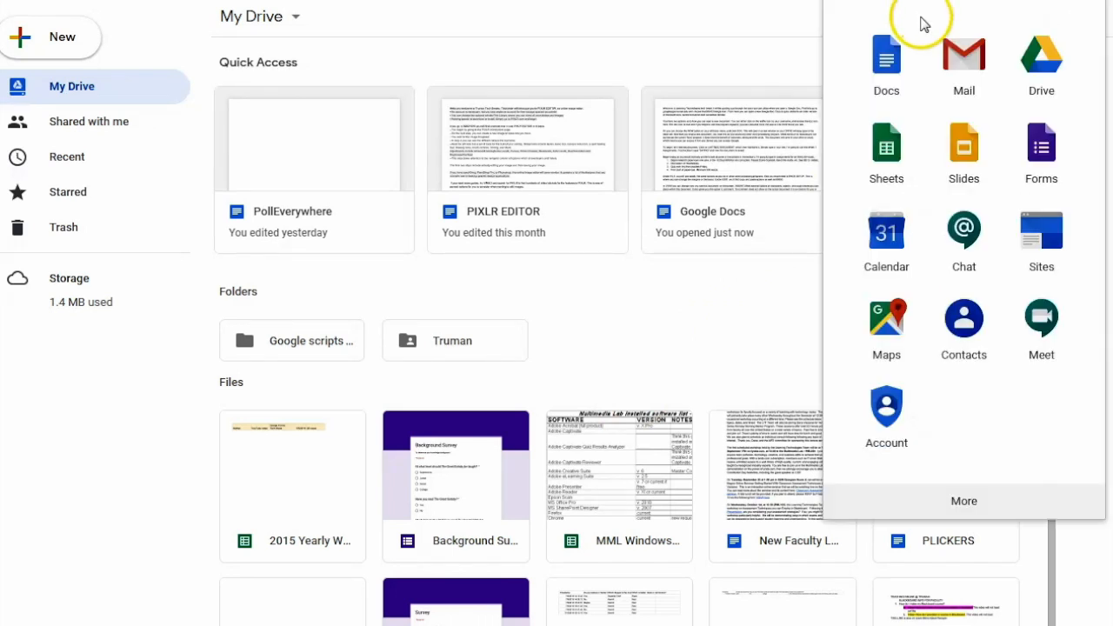
pyautogui.click(896, 81)
pyautogui.moveTo(896, 81)
pyautogui.mouseDown()
pyautogui.moveTo(973, 263)
pyautogui.moveTo(875, 93)
pyautogui.moveTo(887, 79)
pyautogui.mouseUp()
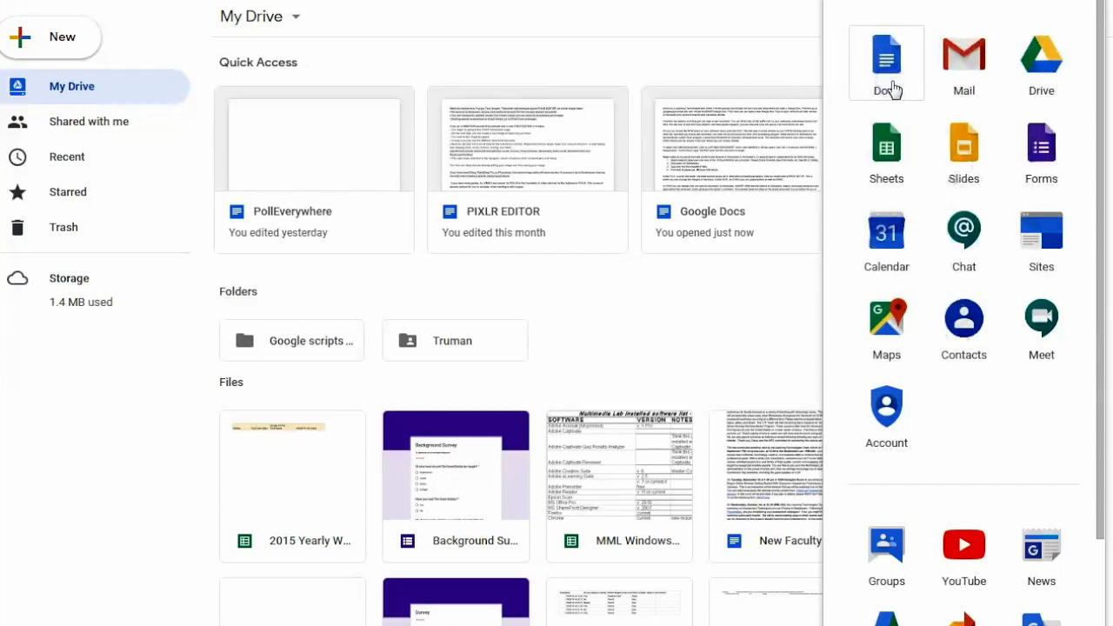
pyautogui.click(900, 2)
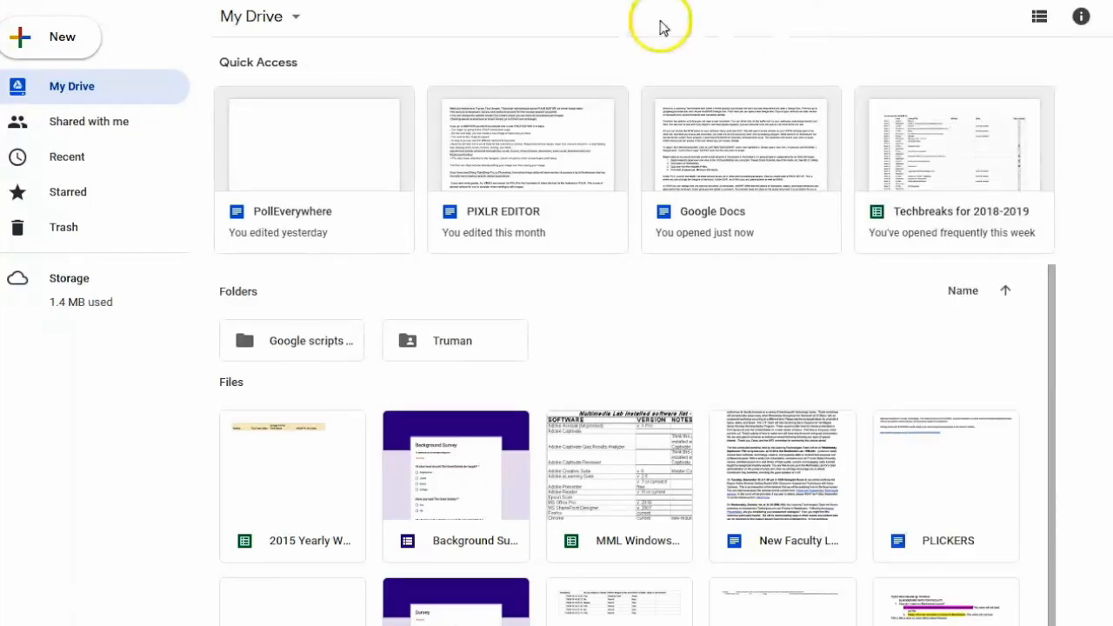
# Step: Create a new blank Google Docs document in My Drive
pyautogui.click(39, 37)
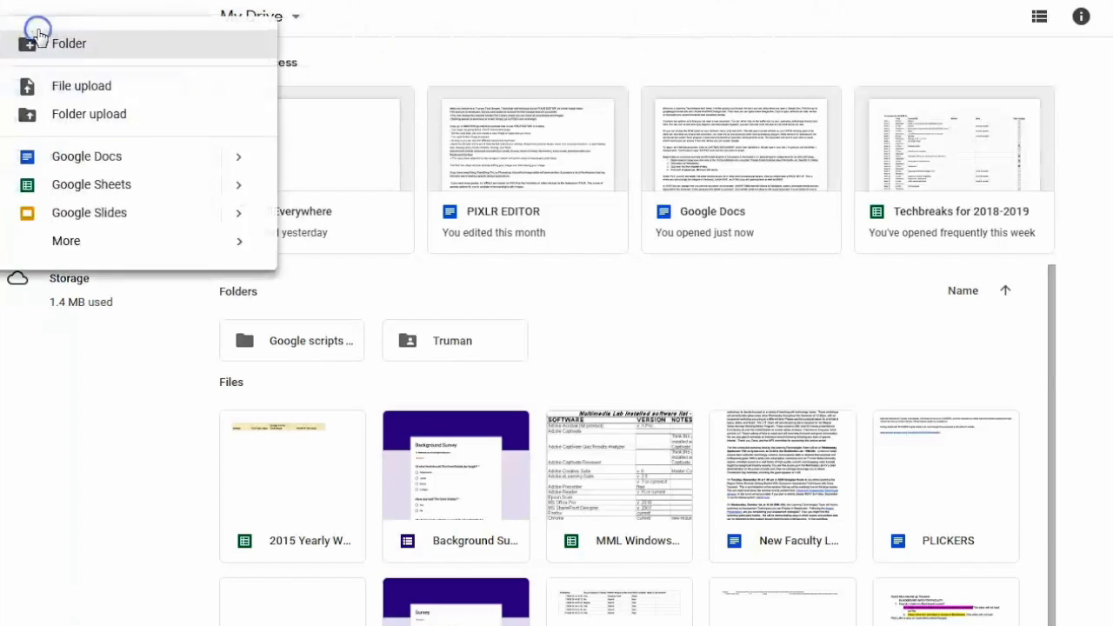
pyautogui.click(65, 161)
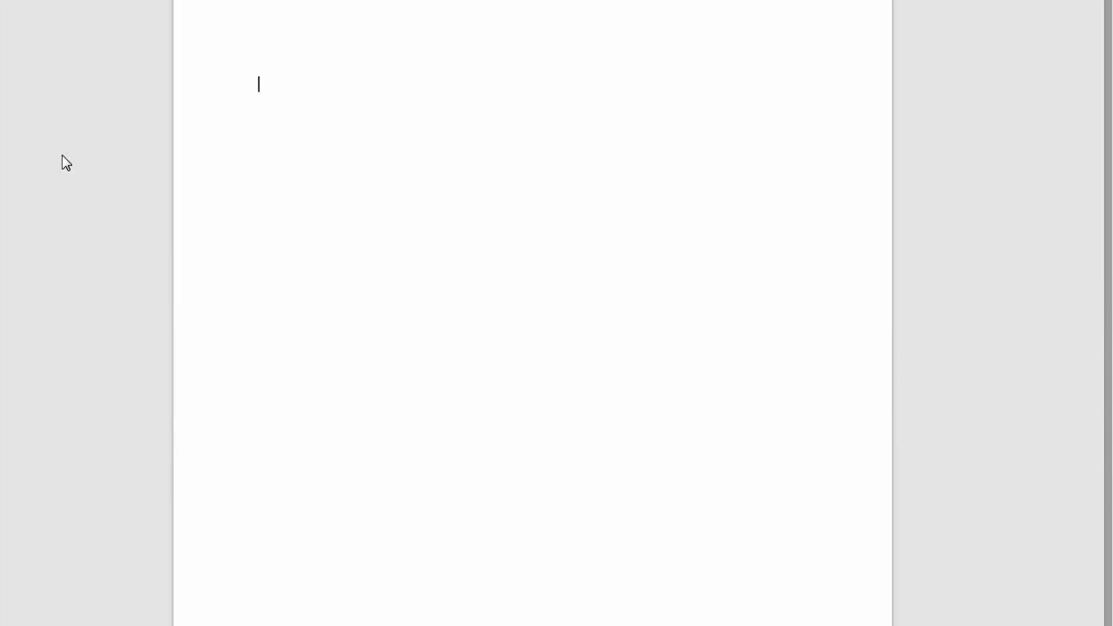
pyautogui.press('Escape')
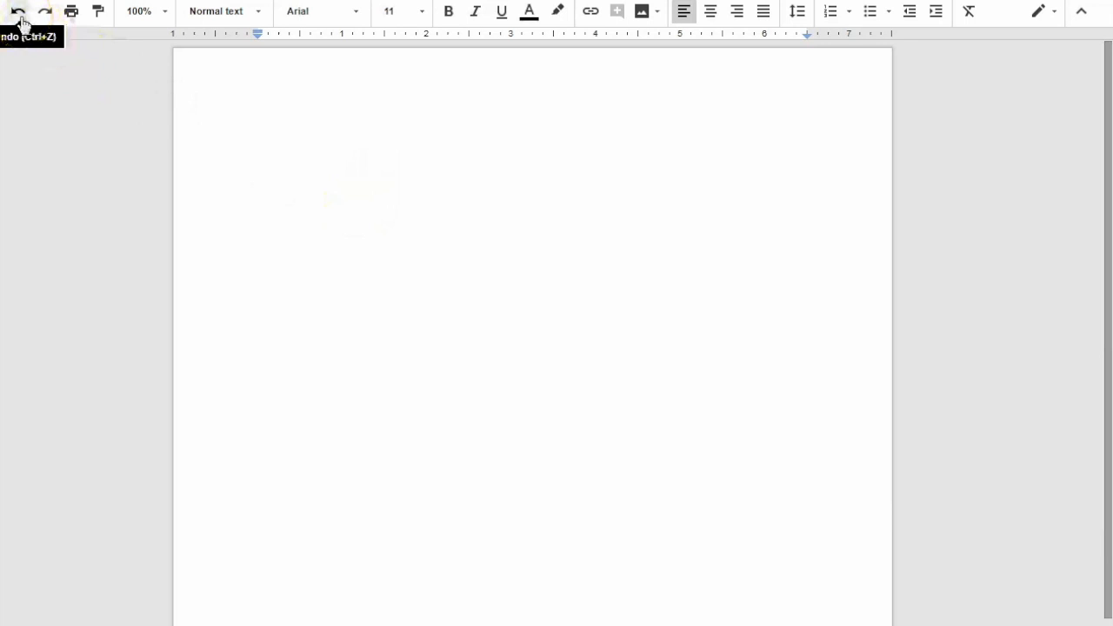
# Step: Start a numbered list with the item "Begin research paper over one area of the 1920s prohibition era corruption"
pyautogui.click(285, 152)
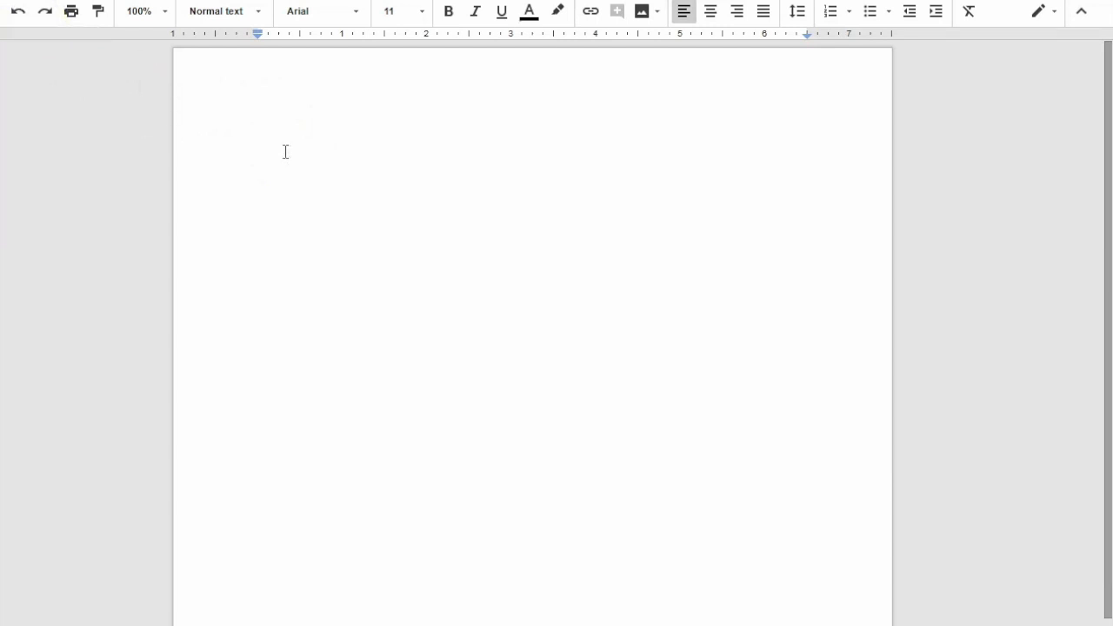
pyautogui.click(286, 153)
pyautogui.write('1. Beg')
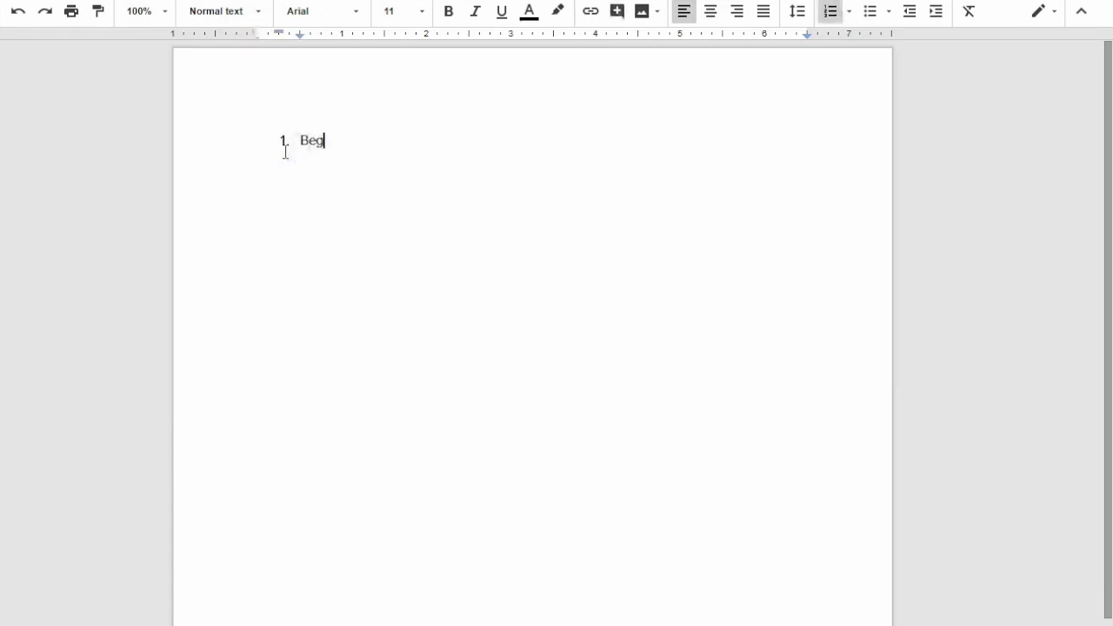
pyautogui.write('in research')
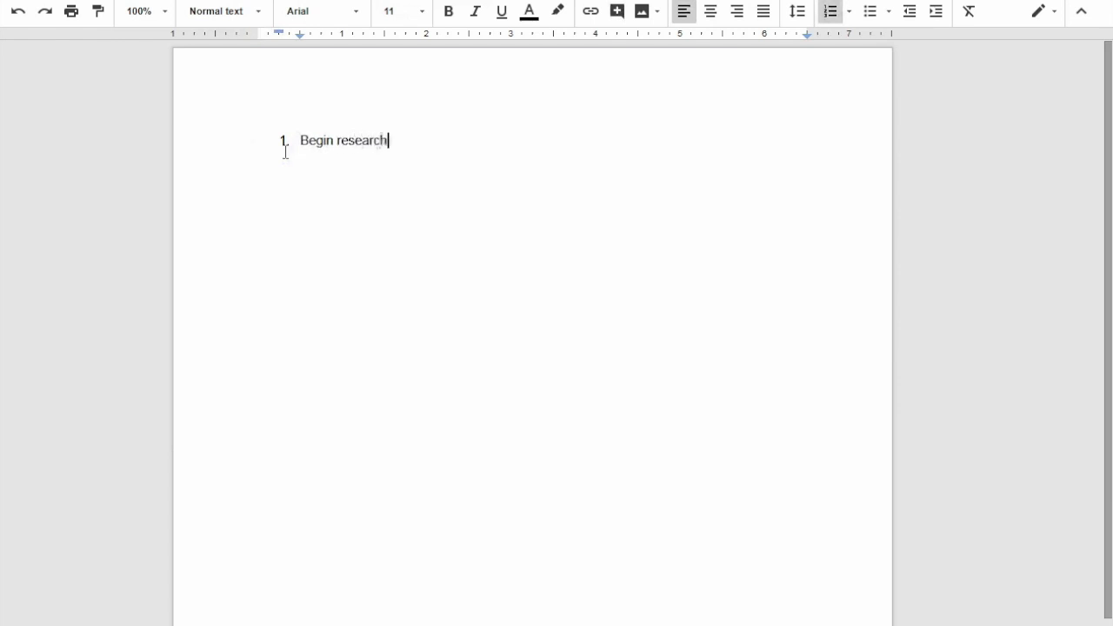
pyautogui.write(' paper over ')
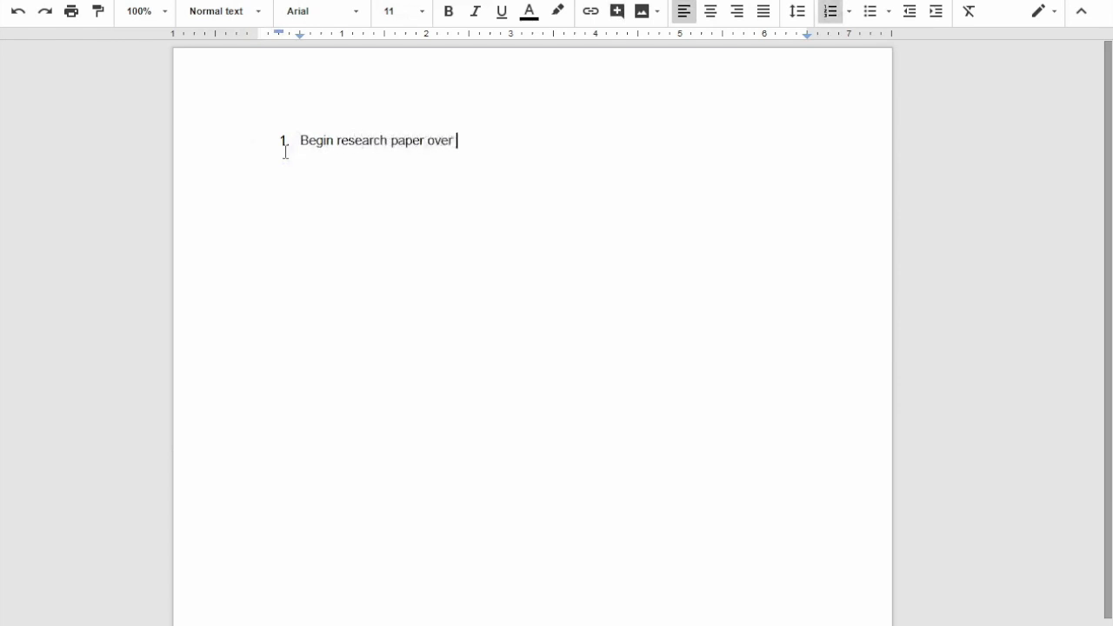
pyautogui.write('one area of the 1920')
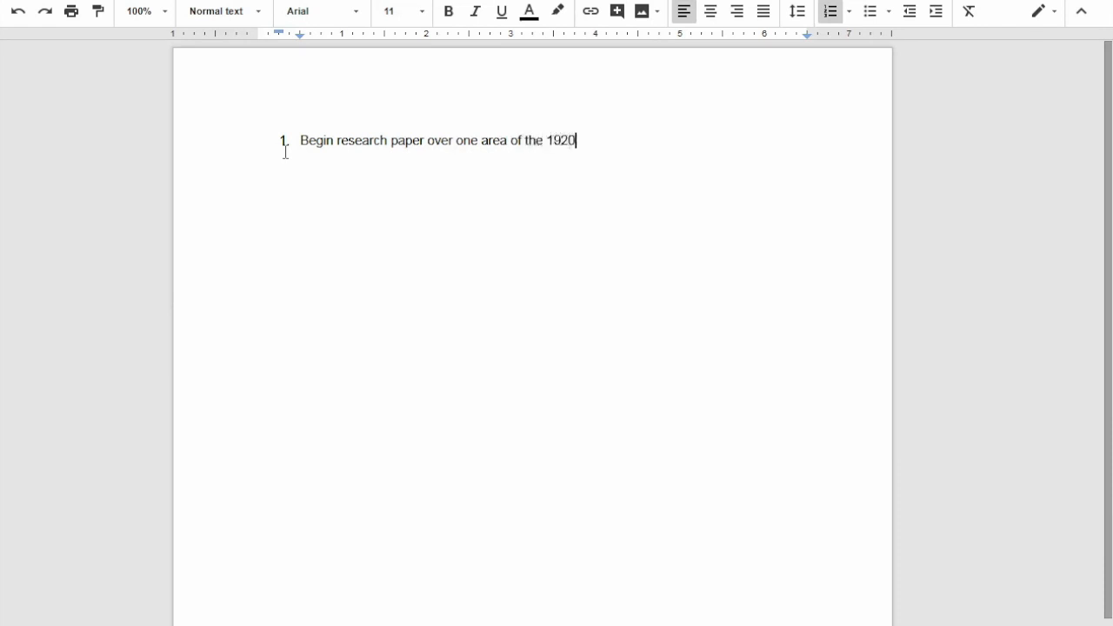
pyautogui.write('s prohibition ')
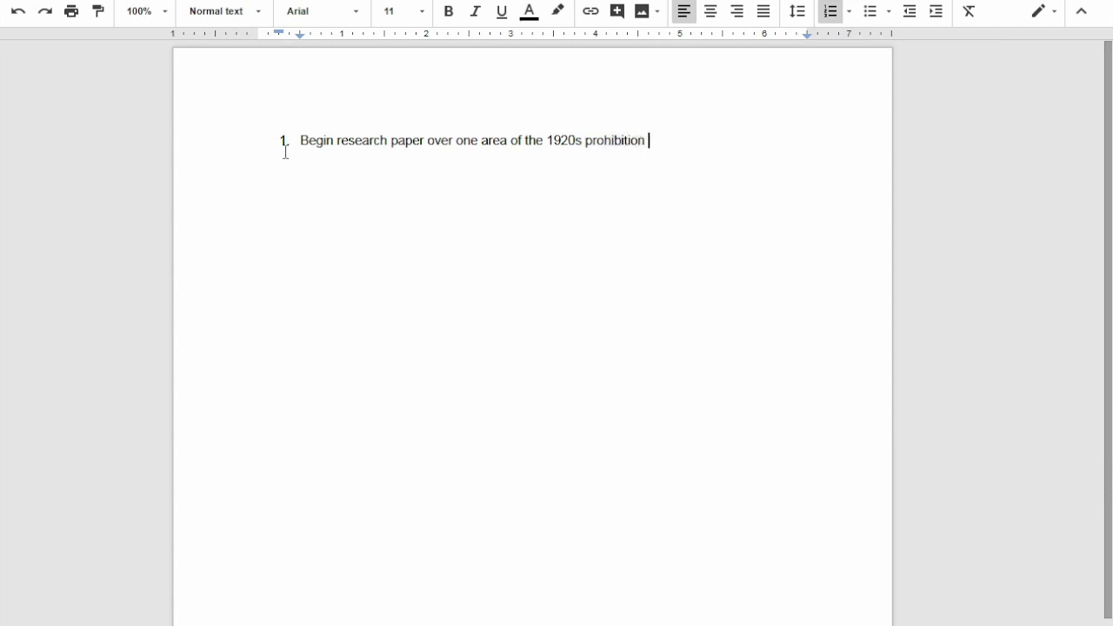
pyautogui.write('era corruptio')
pyautogui.press('BackSpace')
pyautogui.press('BackSpace')
pyautogui.write('orruption')
pyautogui.press('Return')
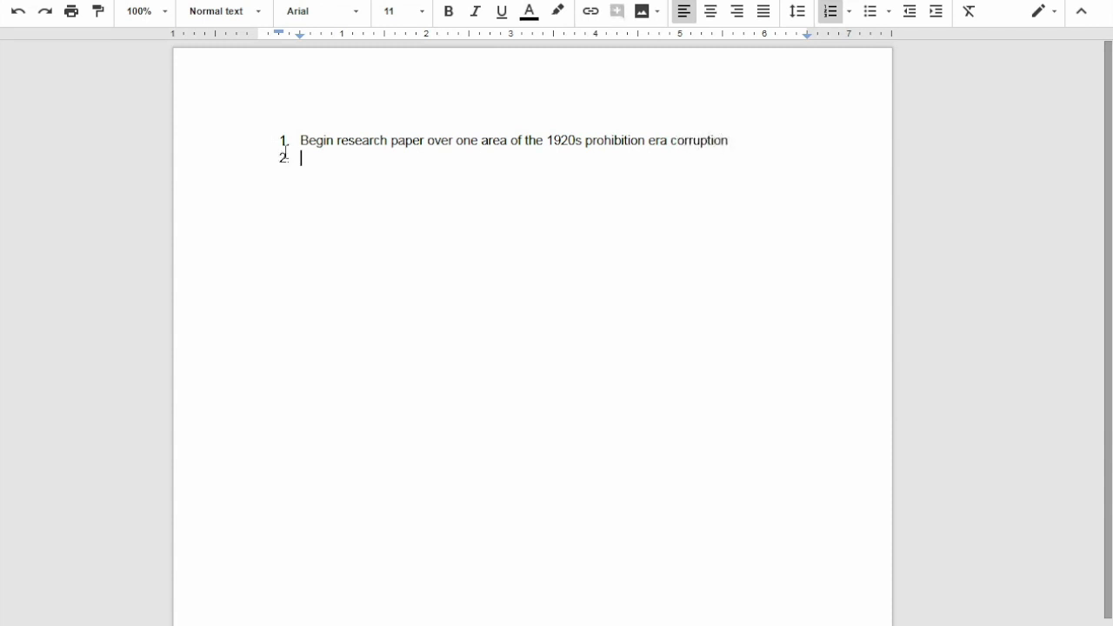
# Step: Enter "Discussion on Wednesday" as the second item of the numbered list
pyautogui.write('Disc')
pyautogui.press('BackSpace')
pyautogui.write('cussion ')
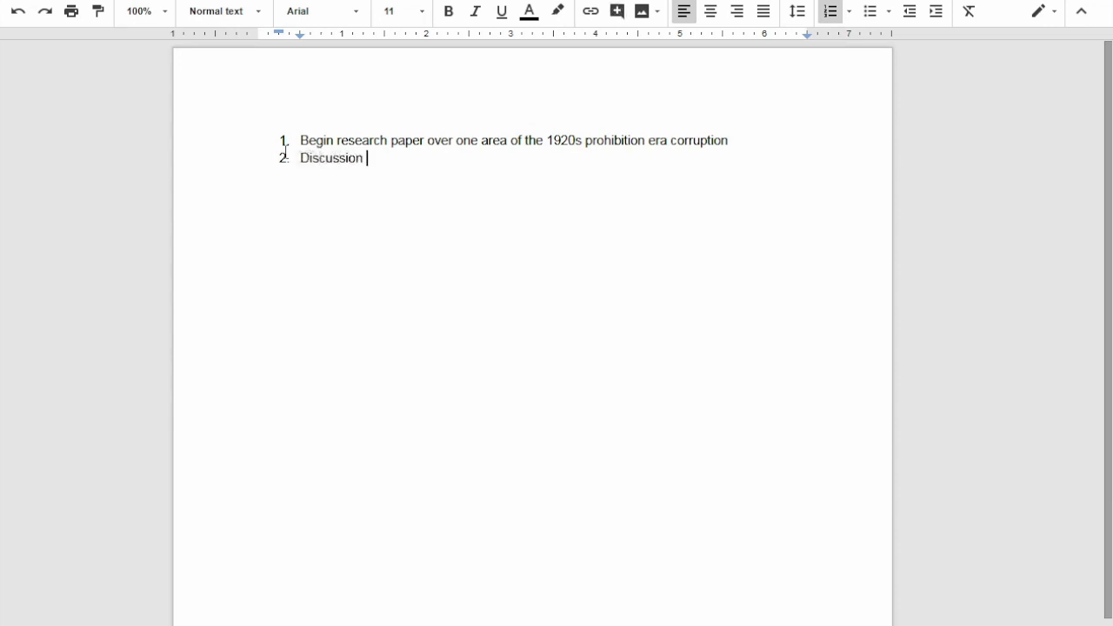
pyautogui.write('on Wednesday')
pyautogui.press('Return')
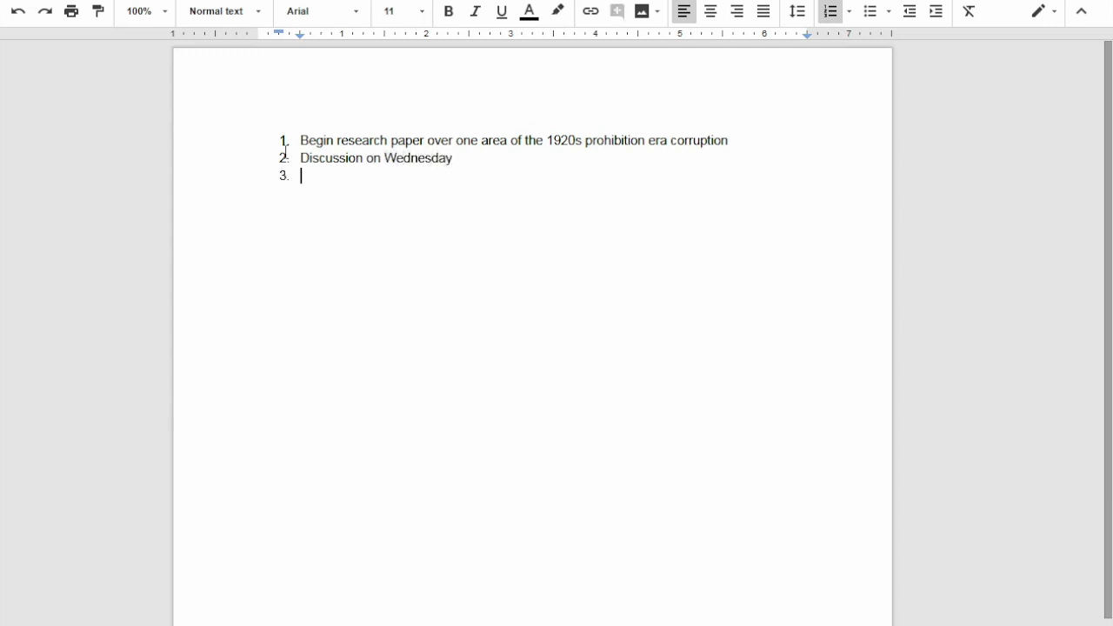
# Step: Add "Quiz over first five chapters Friday" and "First draft of paper due on Friday." as the third and fourth list items
pyautogui.write('Quiz over')
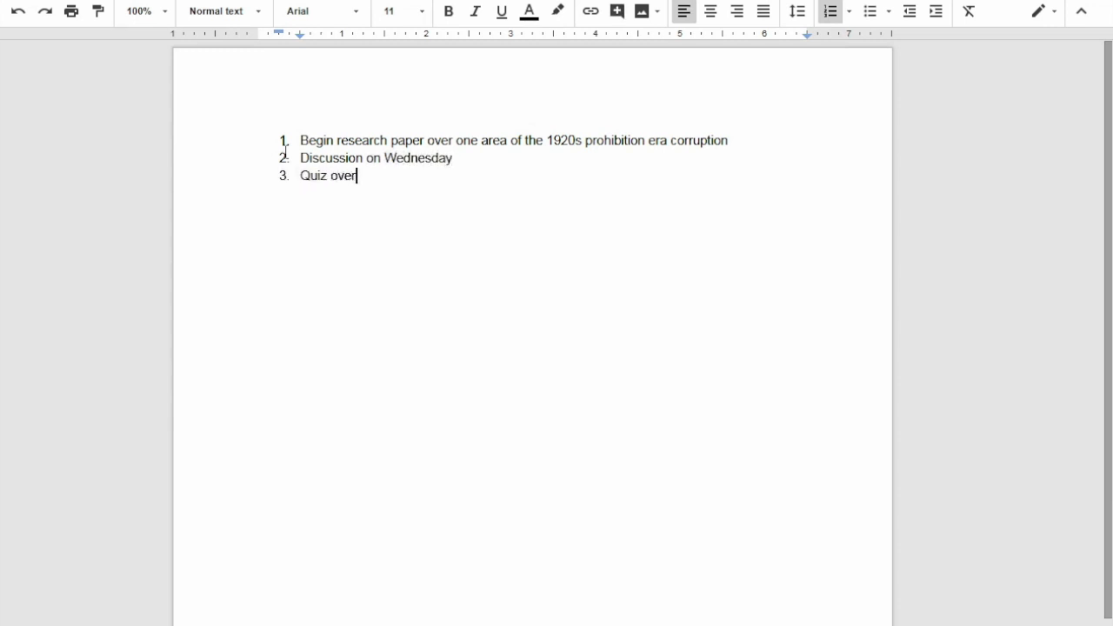
pyautogui.write(' first five chapter')
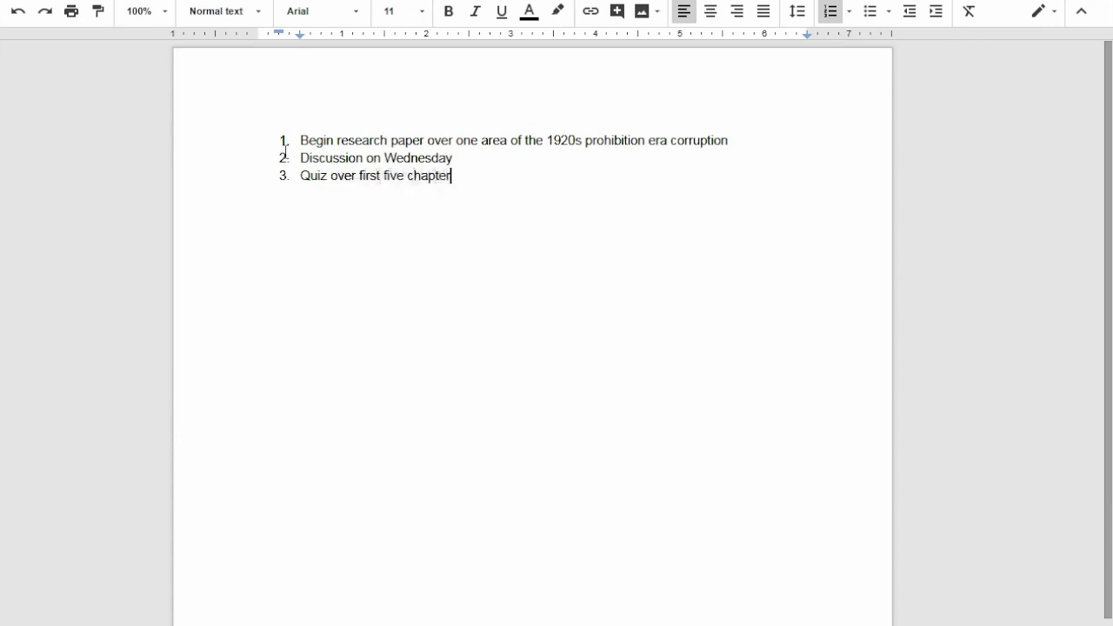
pyautogui.write('s Friday')
pyautogui.press('Return')
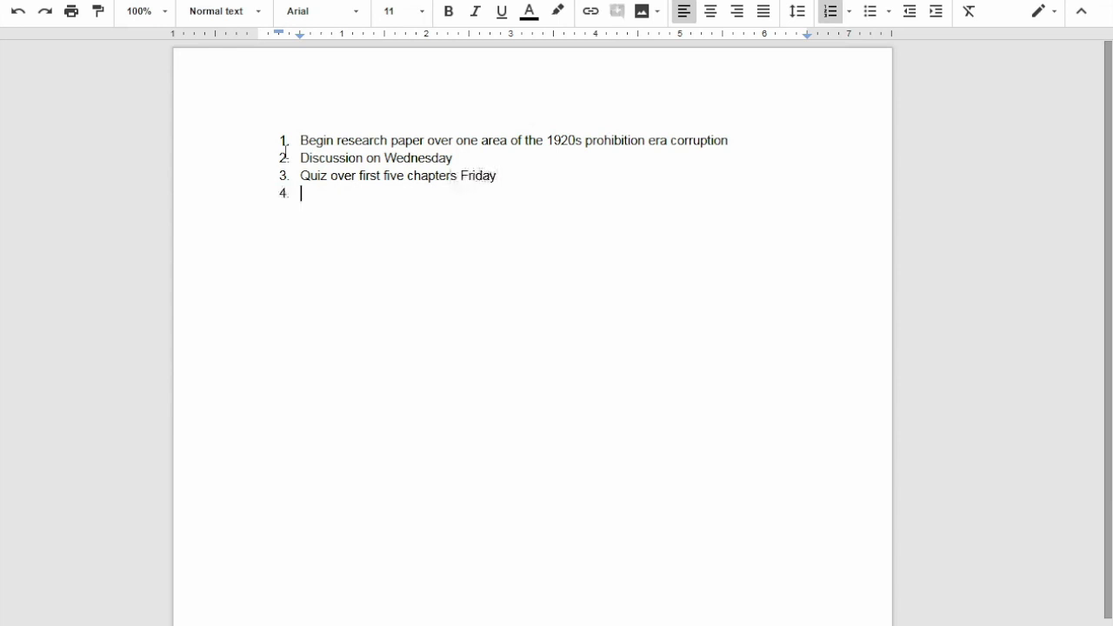
pyautogui.write('First draf')
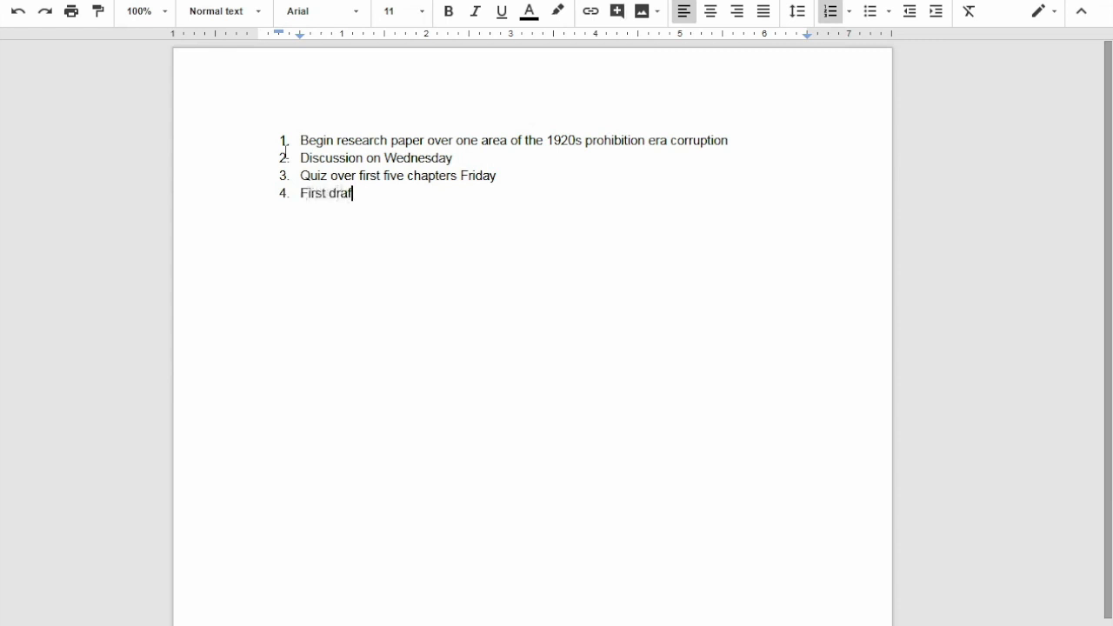
pyautogui.write('t of paper due on ')
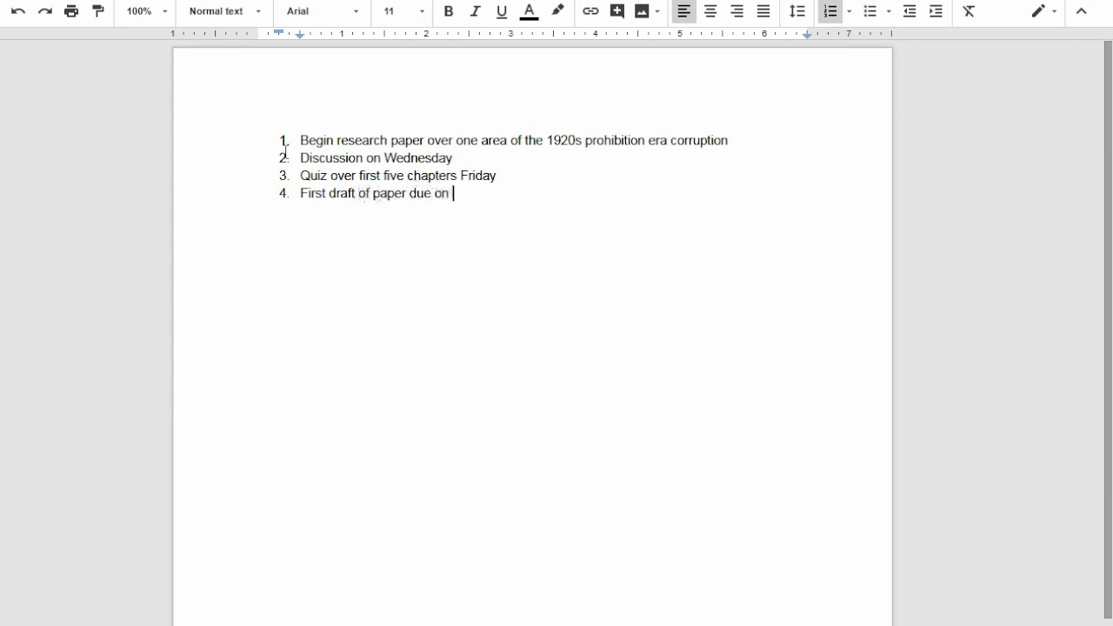
pyautogui.write('Friday.')
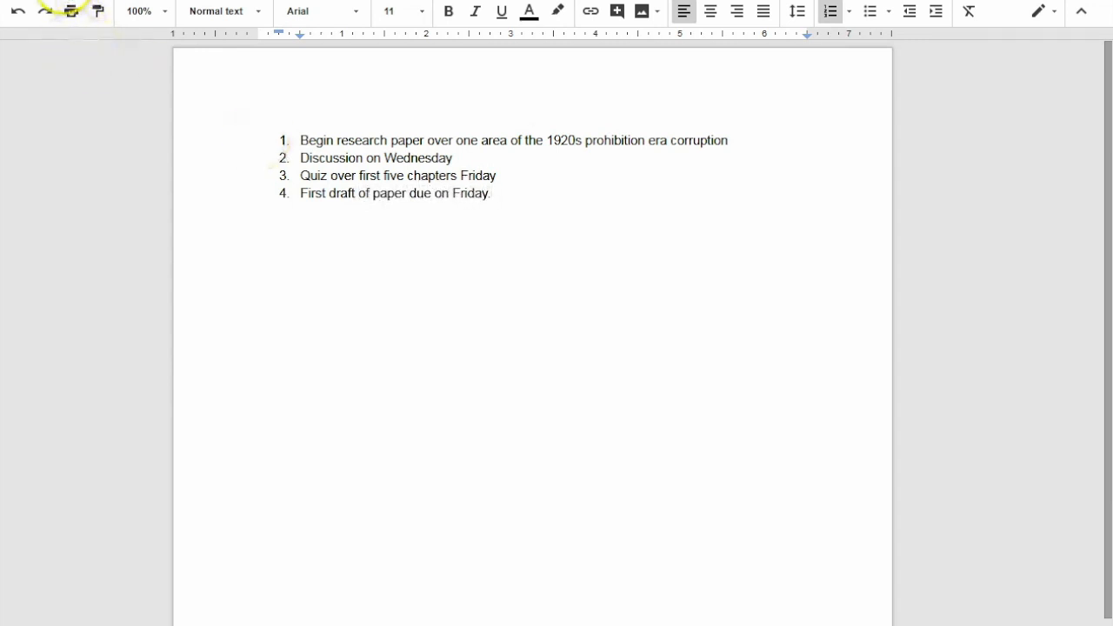
# Step: Review the document's page setup, including orientation, paper size and margins, and accept the existing settings
pyautogui.click(57, 1)
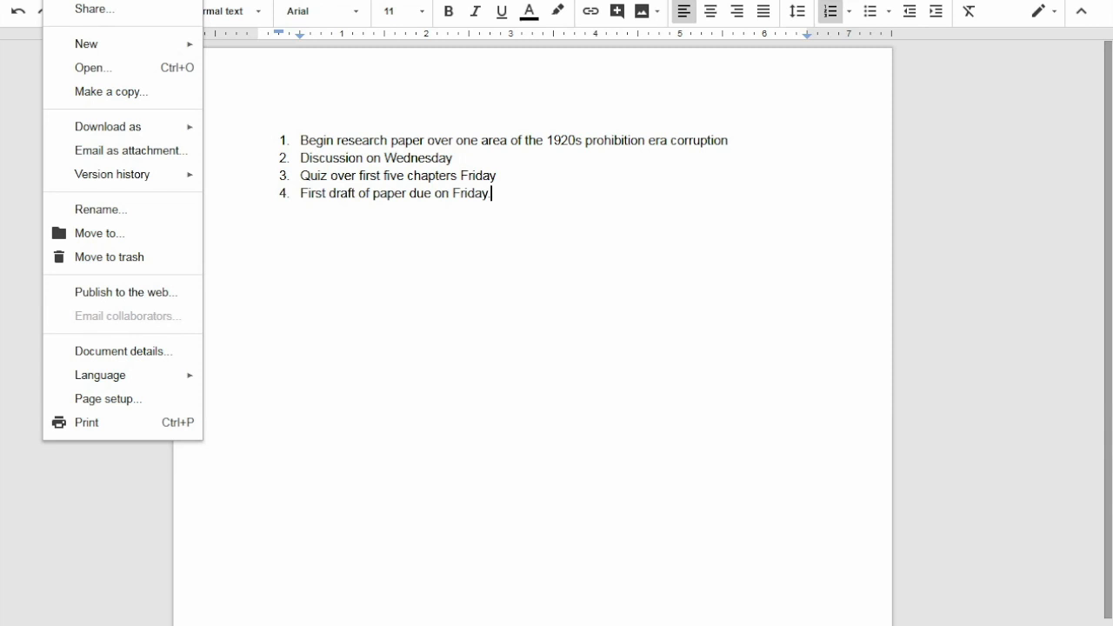
pyautogui.click(106, 401)
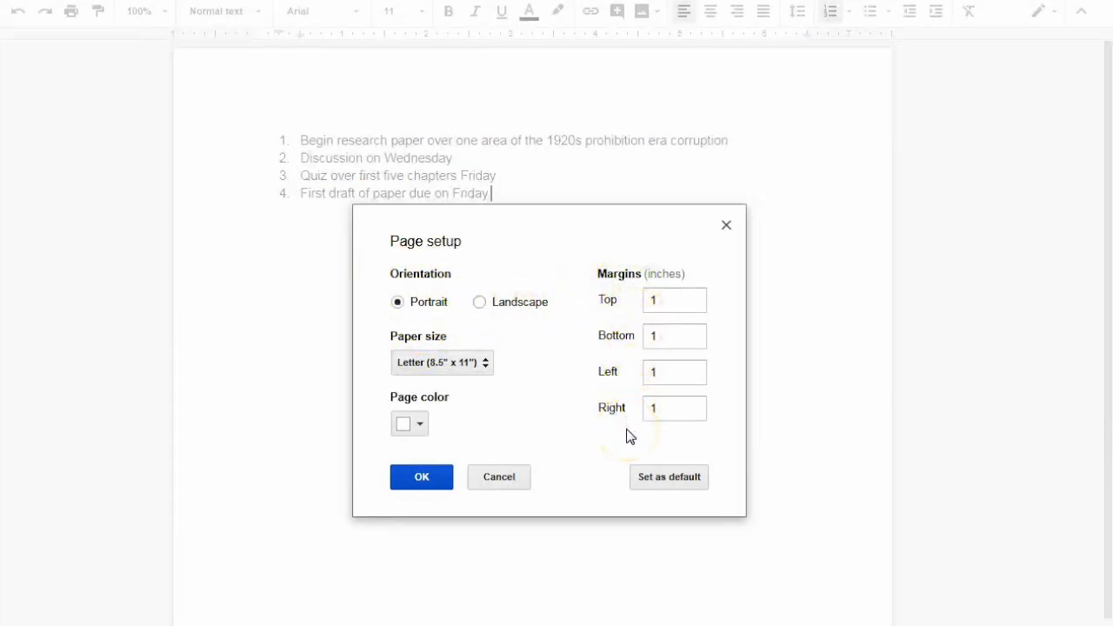
pyautogui.click(429, 482)
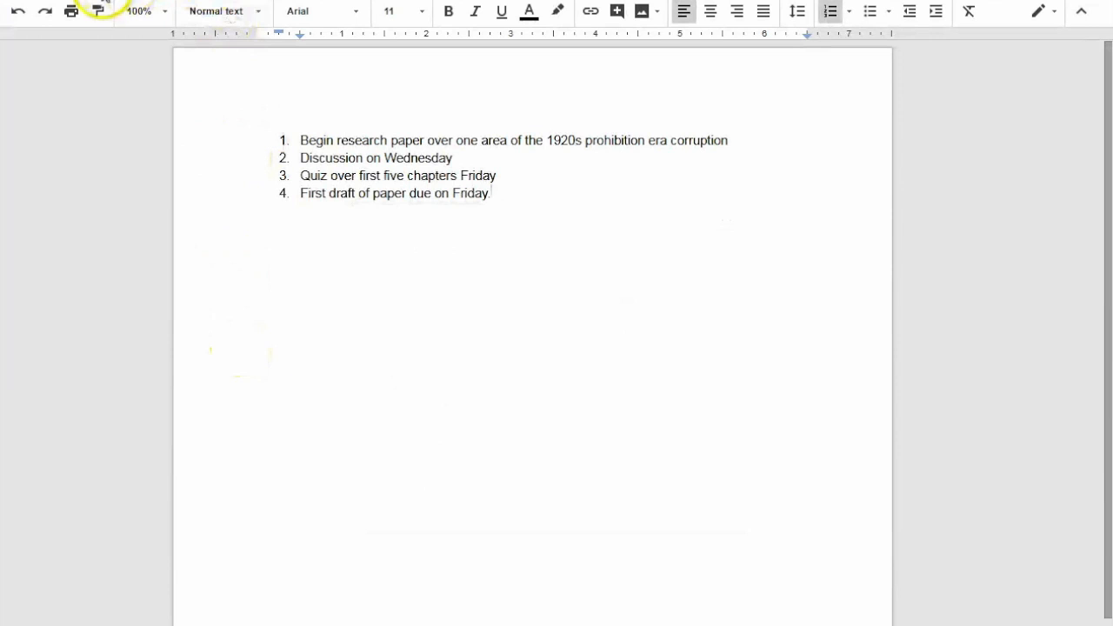
pyautogui.click(102, 2)
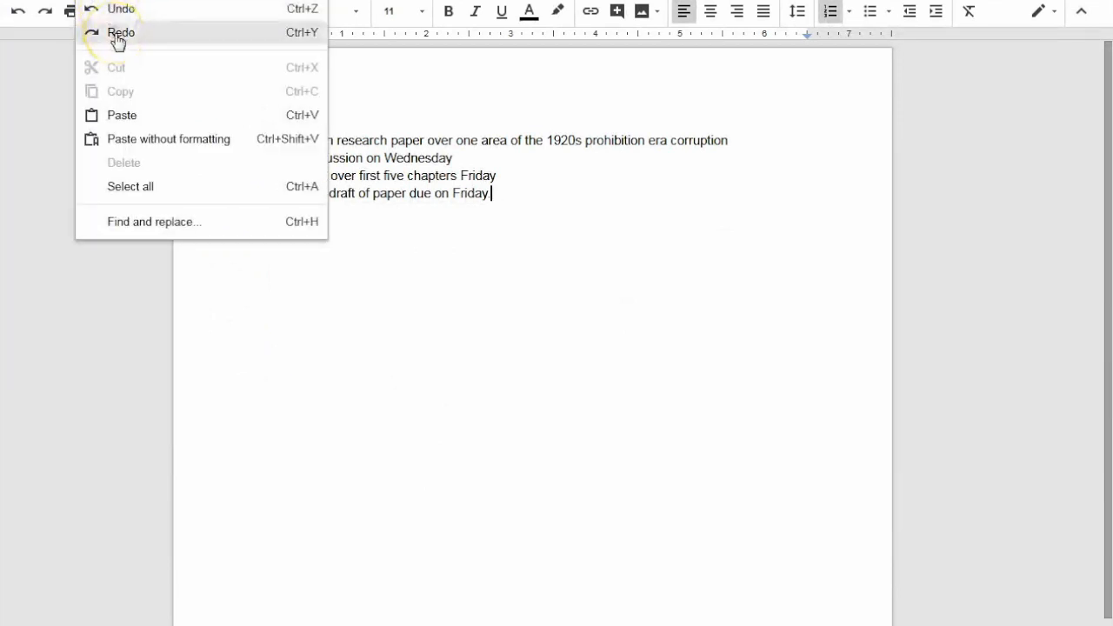
pyautogui.click(141, 2)
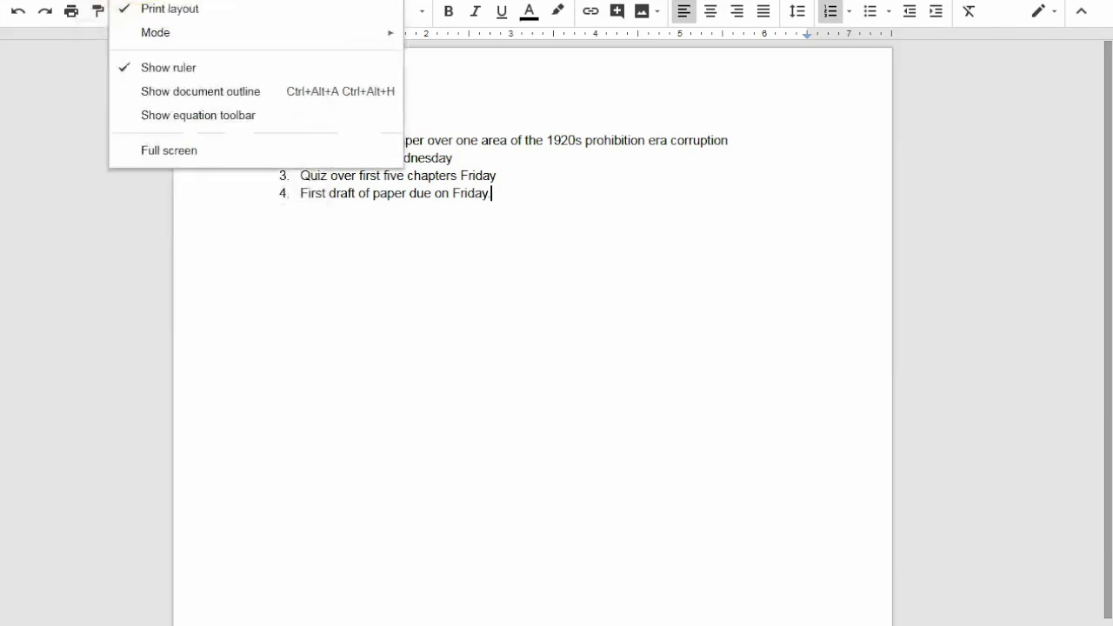
pyautogui.moveTo(162, 1)
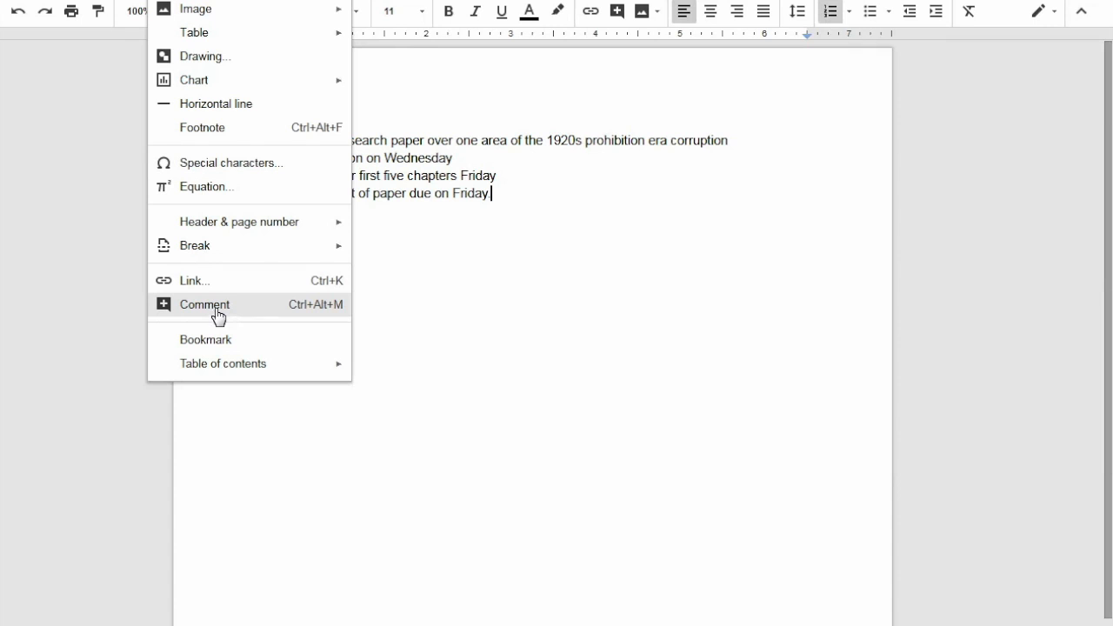
pyautogui.click(435, 234)
# Step: Attach the comment "Minimum 500 words" to "due on Friday." in the fourth list item, and resolve that comment
pyautogui.moveTo(497, 190); pyautogui.dragTo(413, 196)
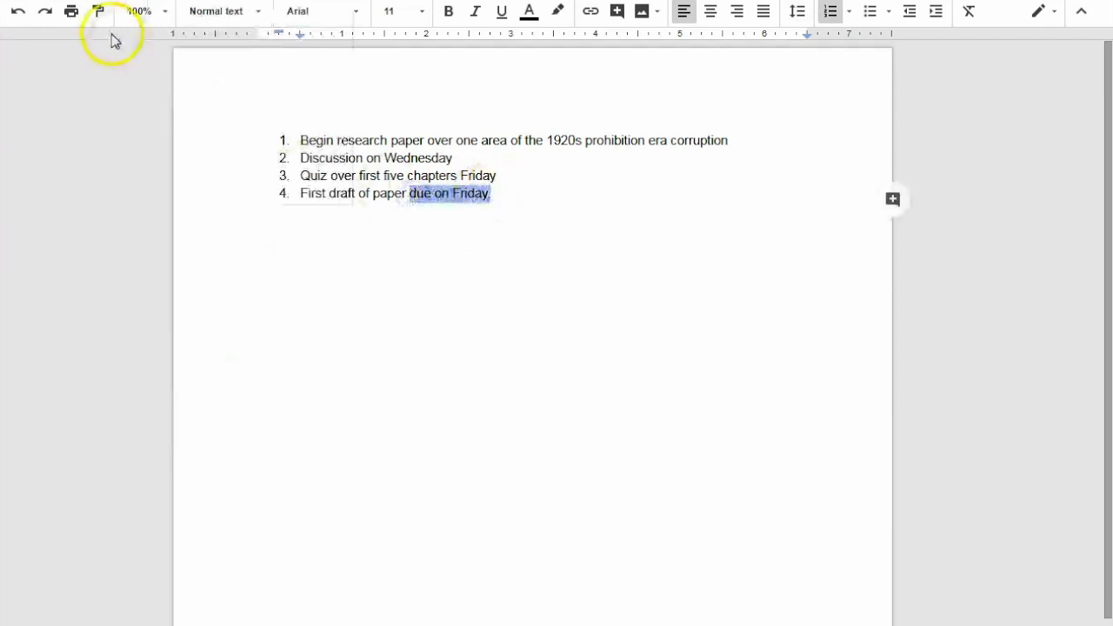
pyautogui.click(160, 1)
pyautogui.click(199, 304)
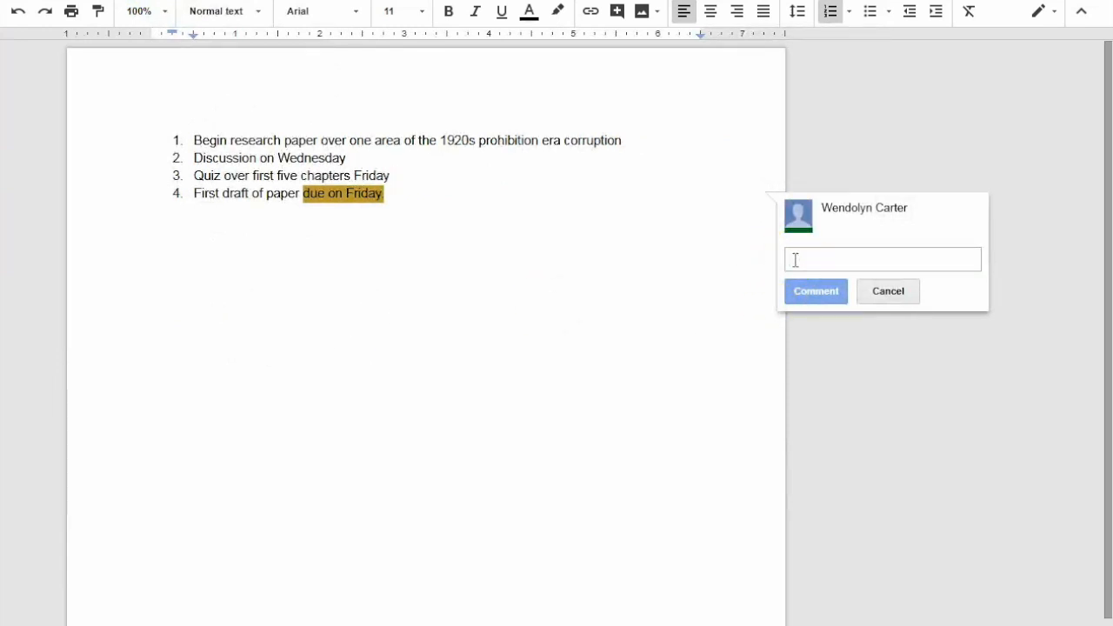
pyautogui.write('Minim')
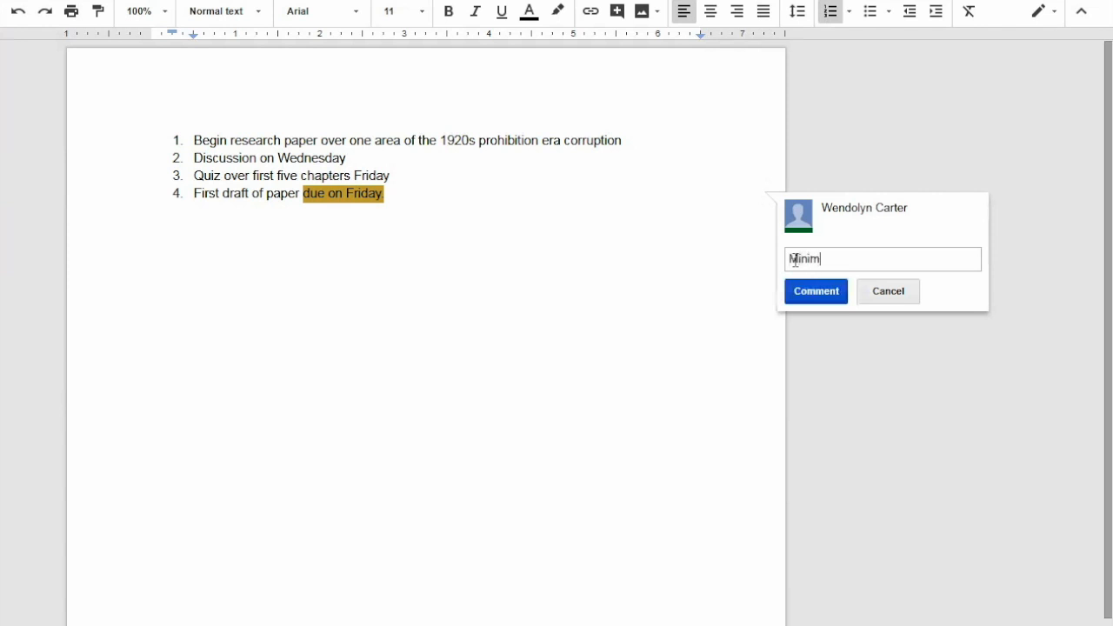
pyautogui.write('um 500 words')
pyautogui.click(803, 296)
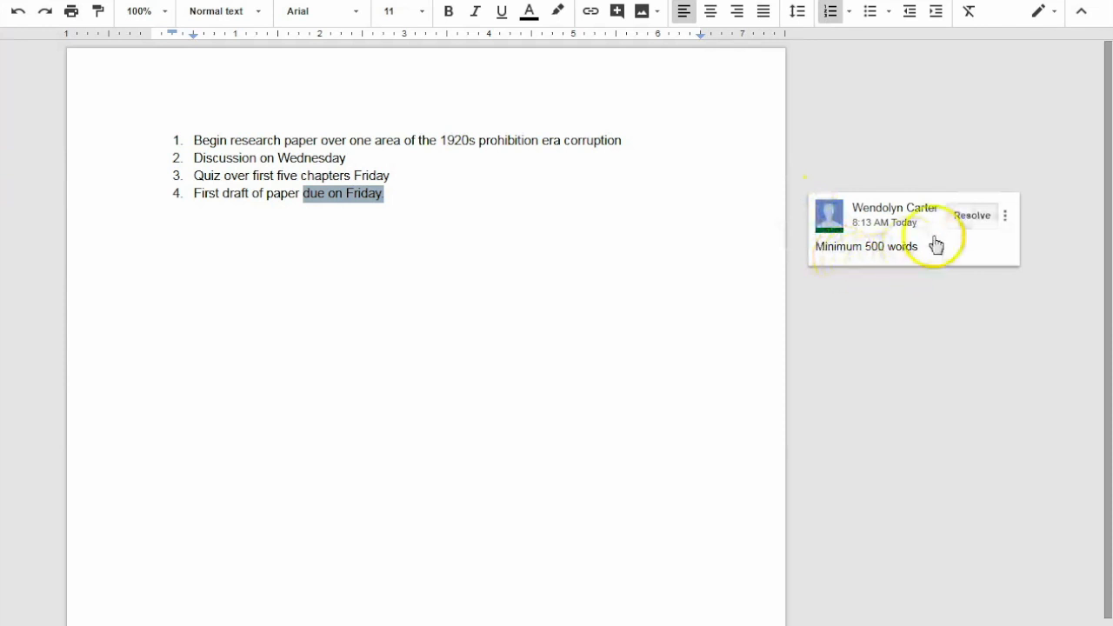
pyautogui.click(970, 216)
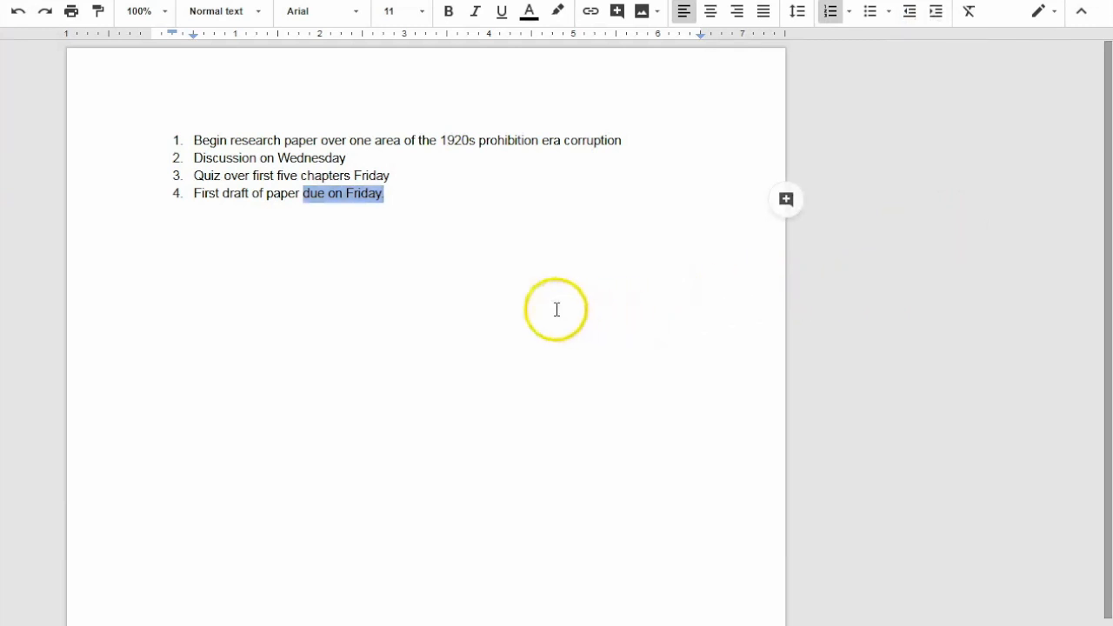
# Step: Try bold formatting on the first two list items and undo it
pyautogui.click(207, 0)
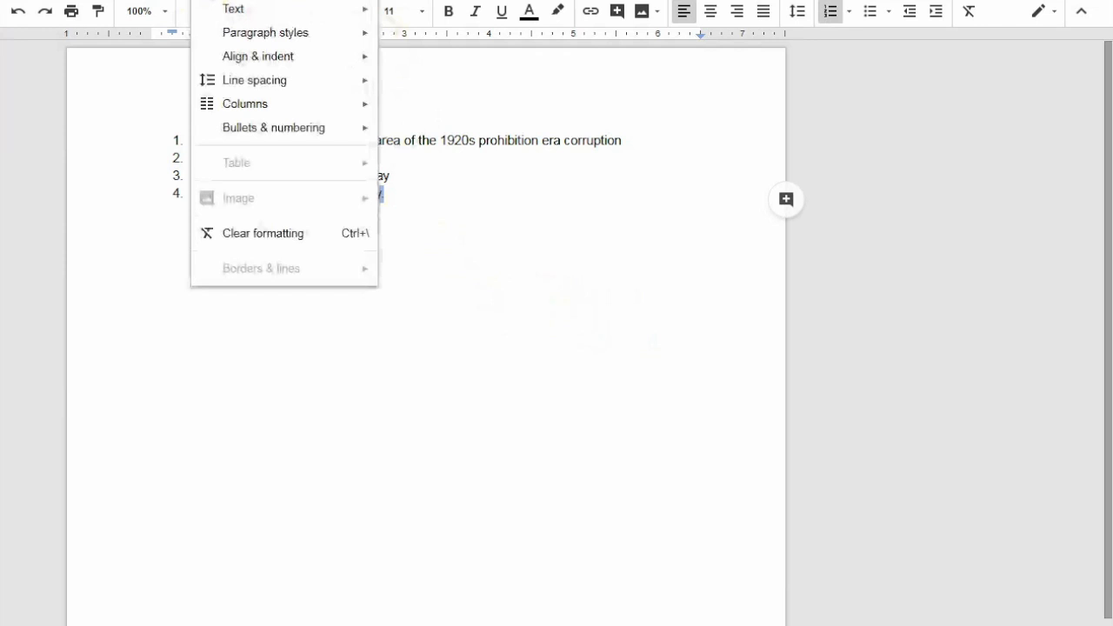
pyautogui.moveTo(224, 10)
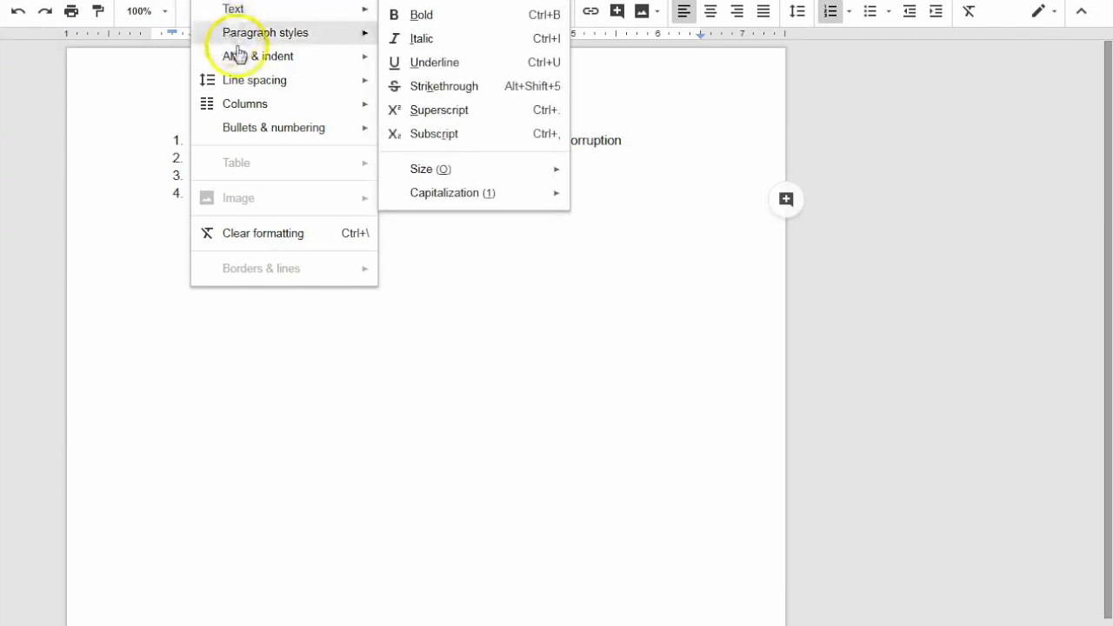
pyautogui.click(144, 177)
pyautogui.moveTo(348, 158); pyautogui.dragTo(169, 134)
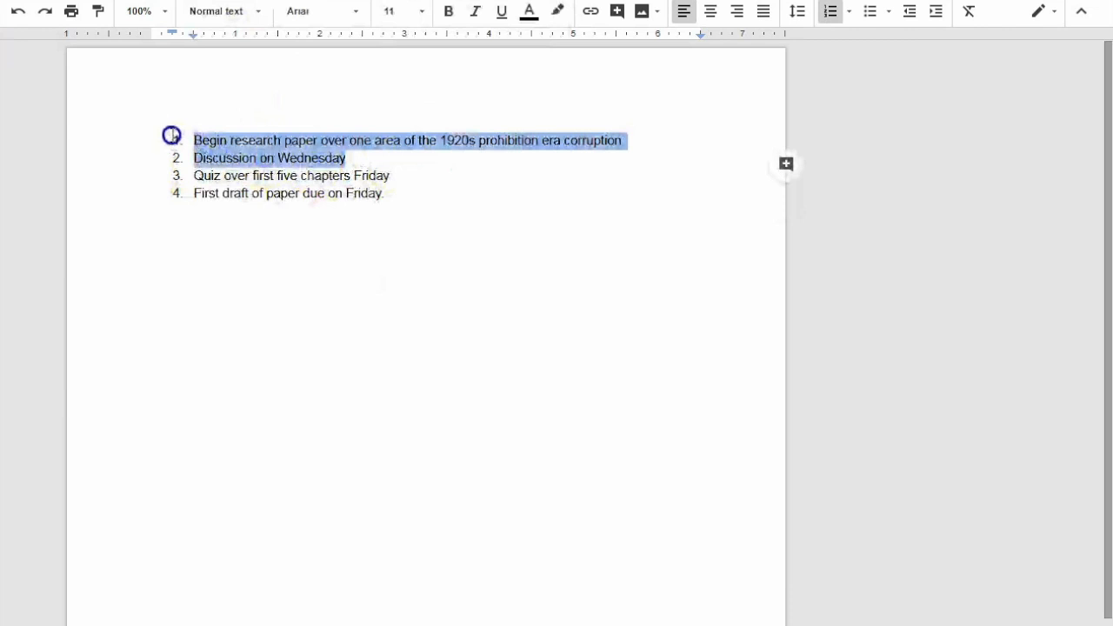
pyautogui.click(447, 11)
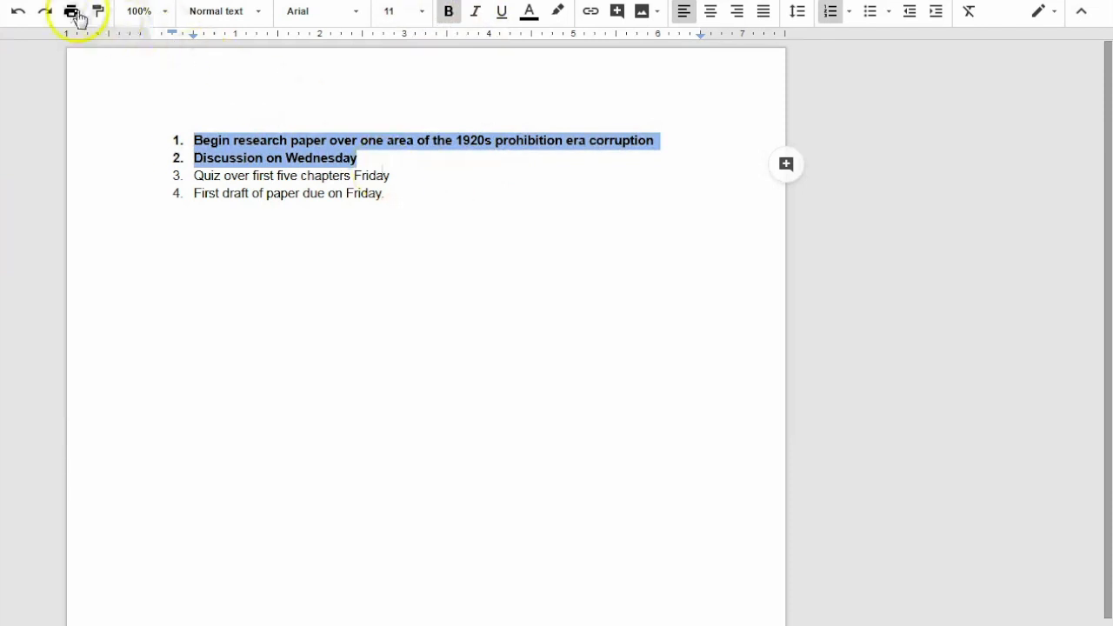
pyautogui.click(18, 13)
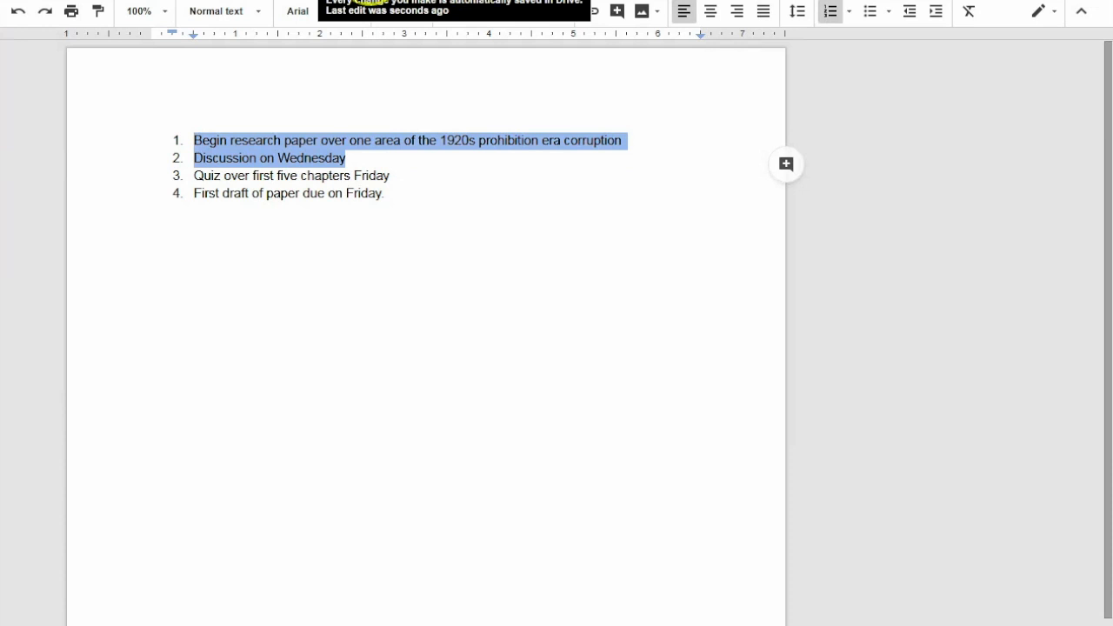
# Step: Look through the insert options and the line spacing choices for the selected list items
pyautogui.click(212, 0)
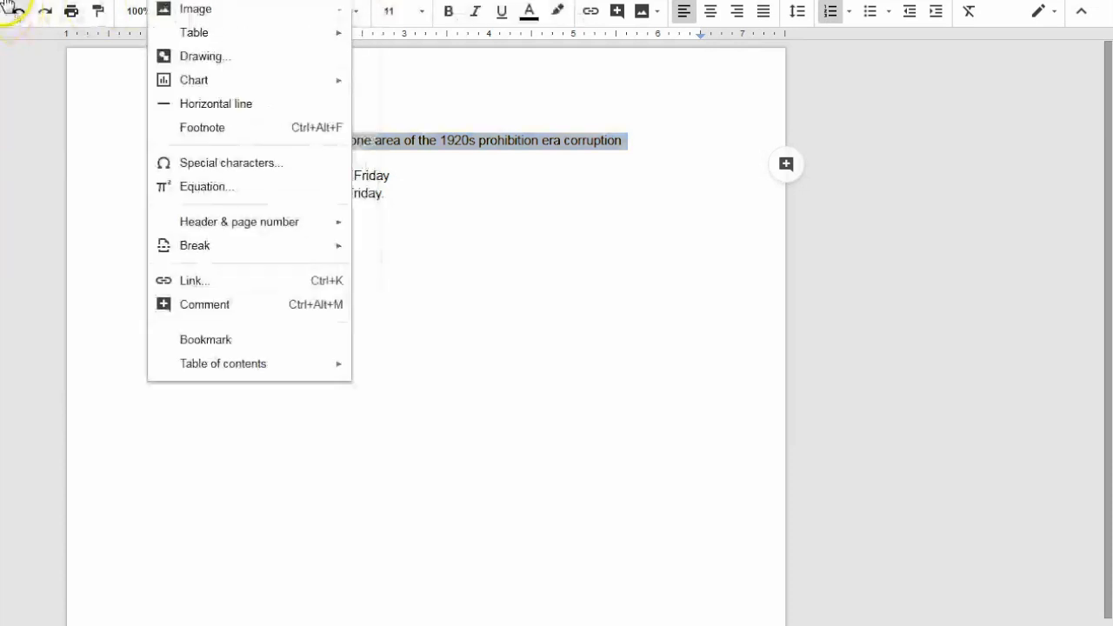
pyautogui.click(167, 0)
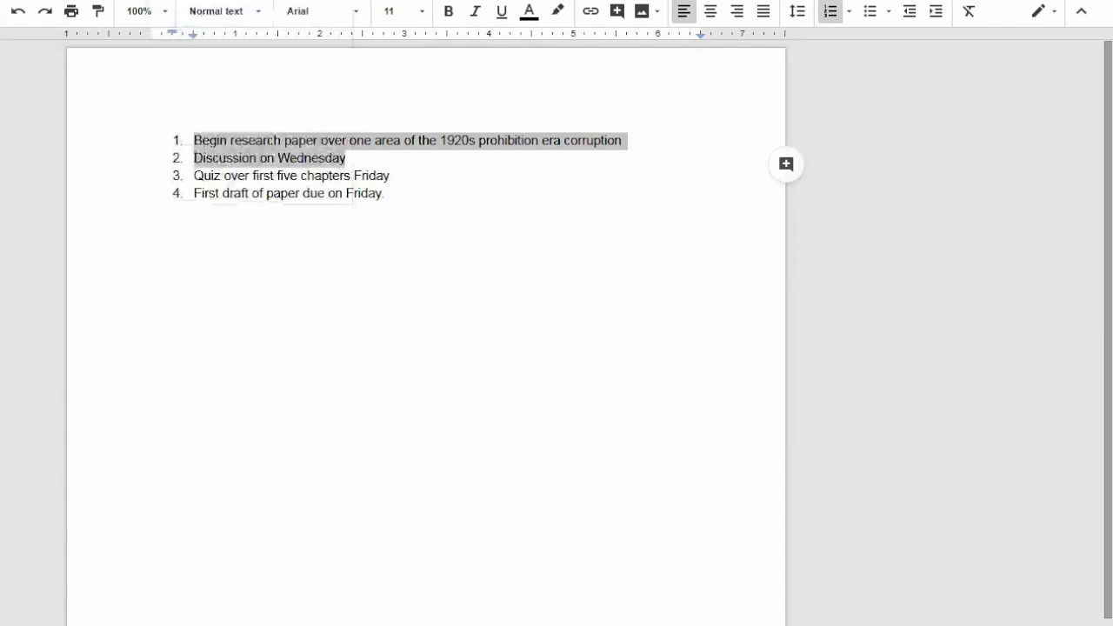
pyautogui.click(212, 0)
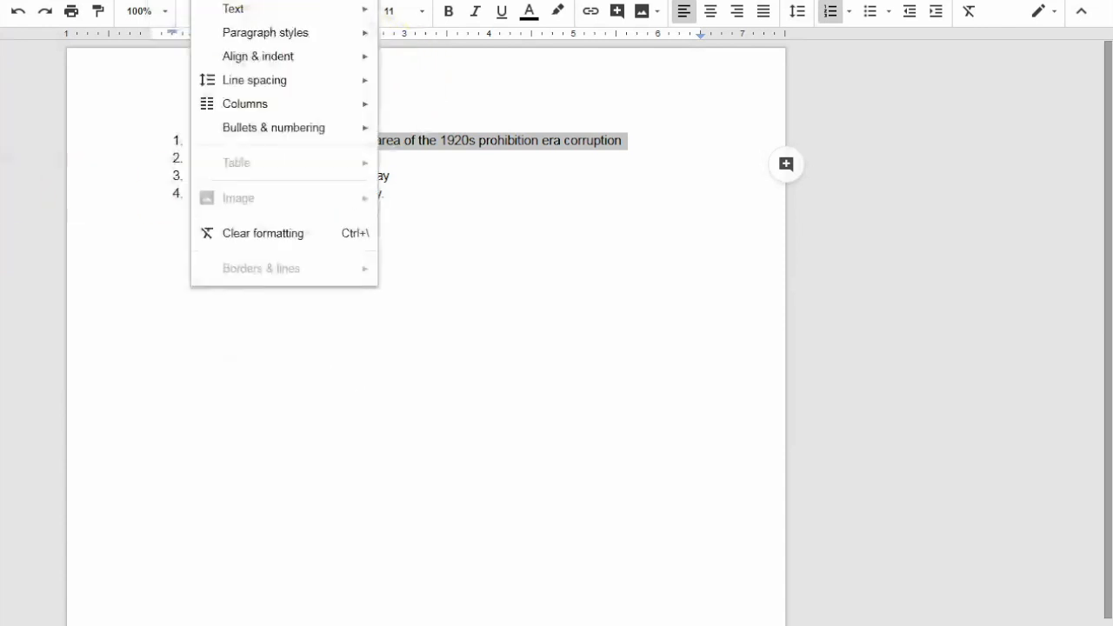
pyautogui.click(234, 80)
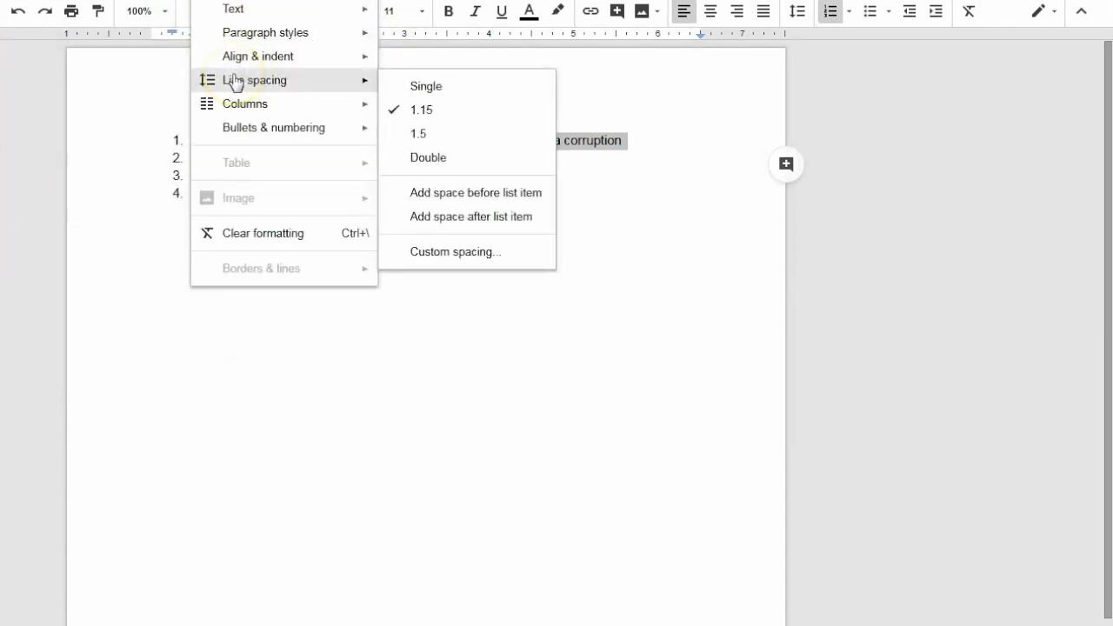
pyautogui.click(235, 80)
pyautogui.click(234, 80)
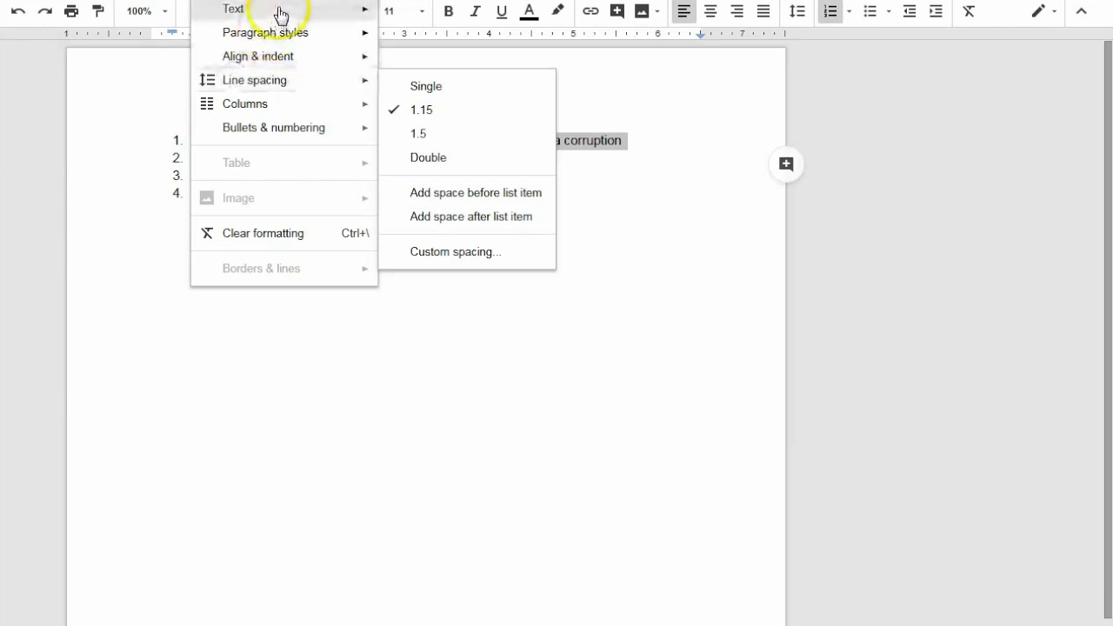
pyautogui.moveTo(259, 5)
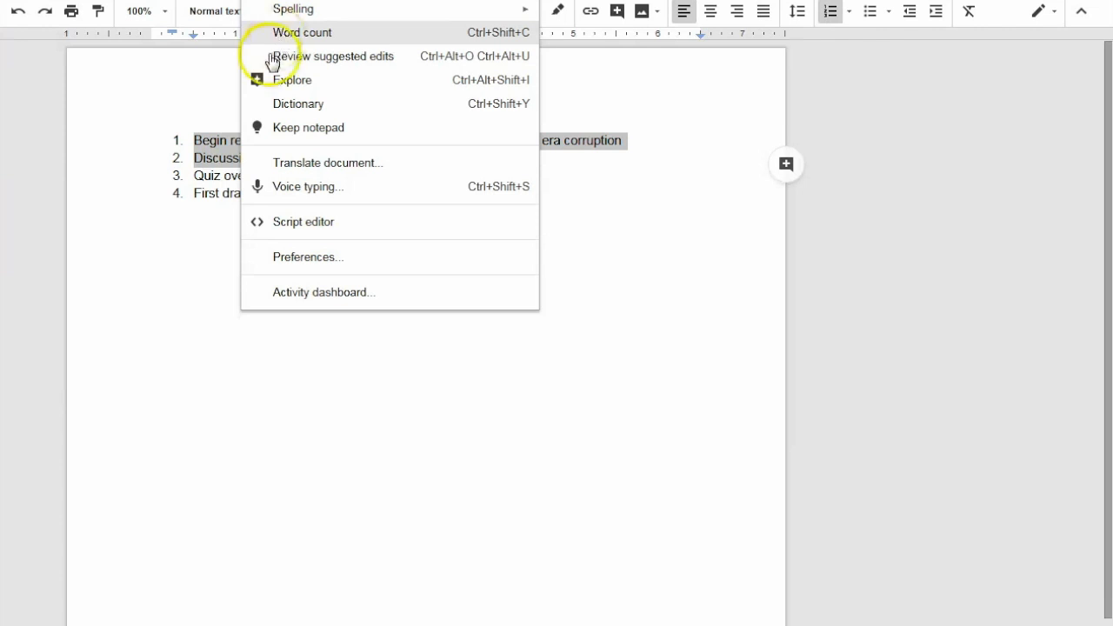
# Step: Check the word count of all four list items, close it, and return to the end of the fourth item
pyautogui.moveTo(211, 95); pyautogui.dragTo(397, 194)
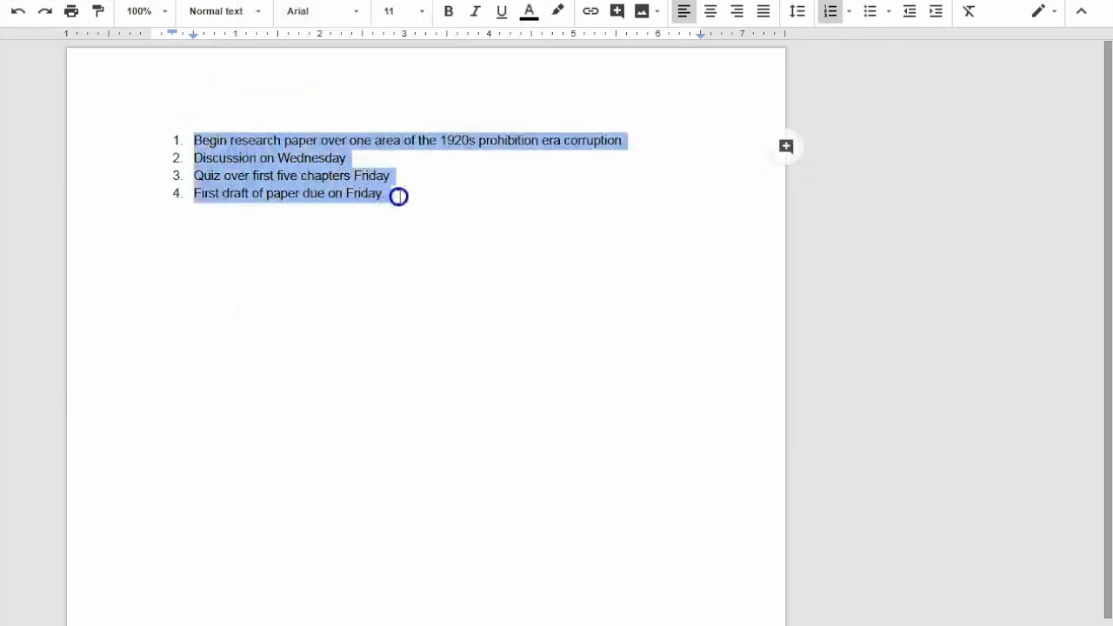
pyautogui.click(266, 4)
pyautogui.click(299, 40)
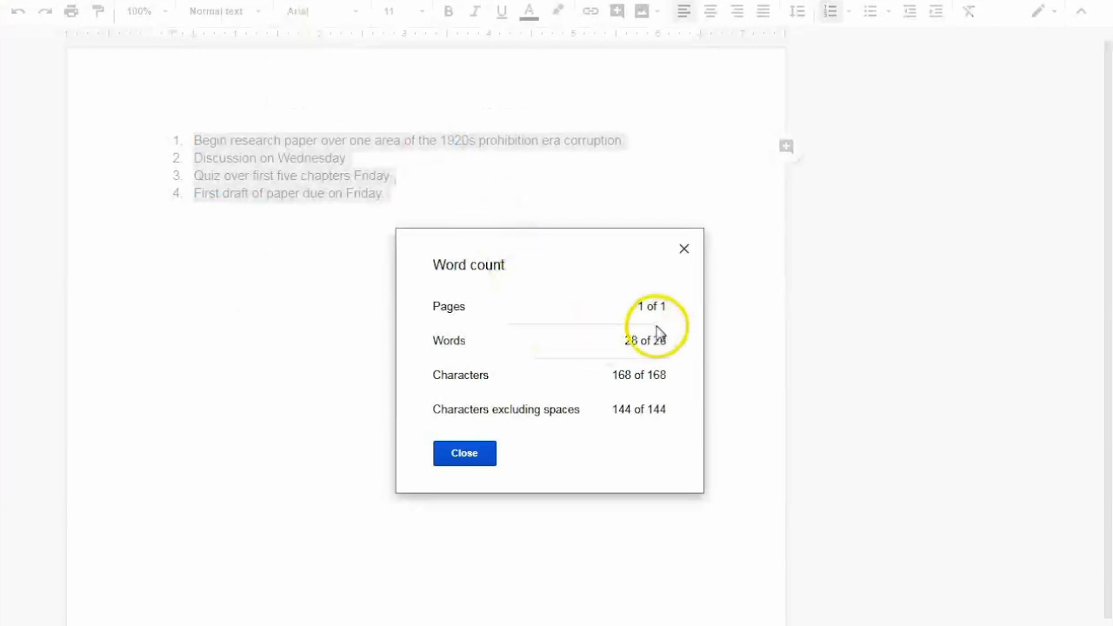
pyautogui.click(472, 454)
pyautogui.click(387, 199)
pyautogui.write('.')
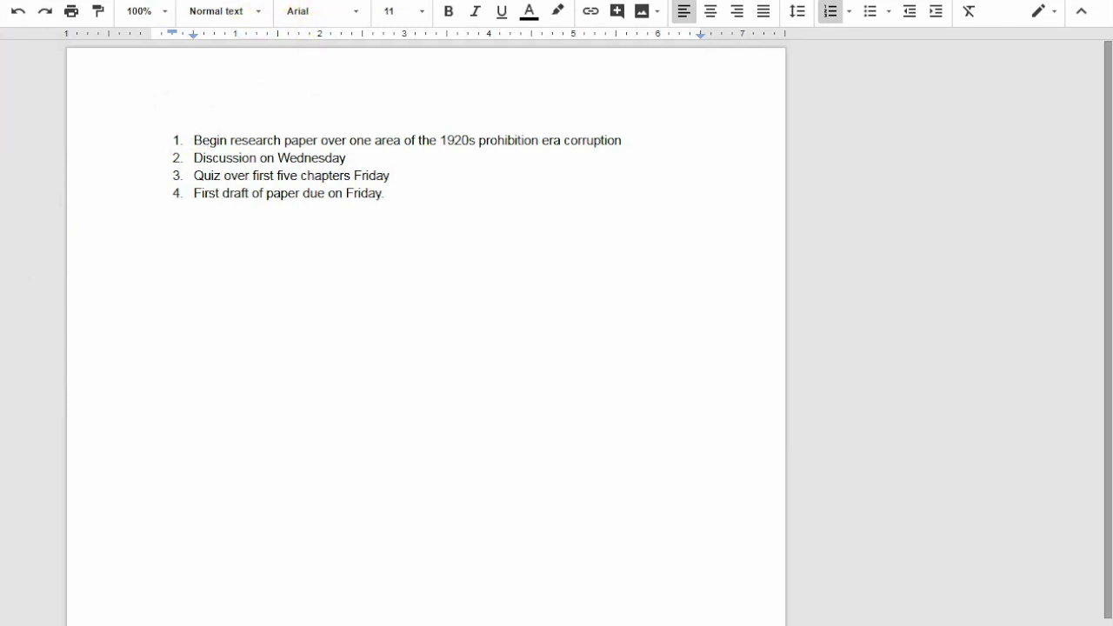
# Step: Browse the add-ons and help options and review the keyboard shortcuts for text formatting, paragraph formatting and editing
pyautogui.click(304, 1)
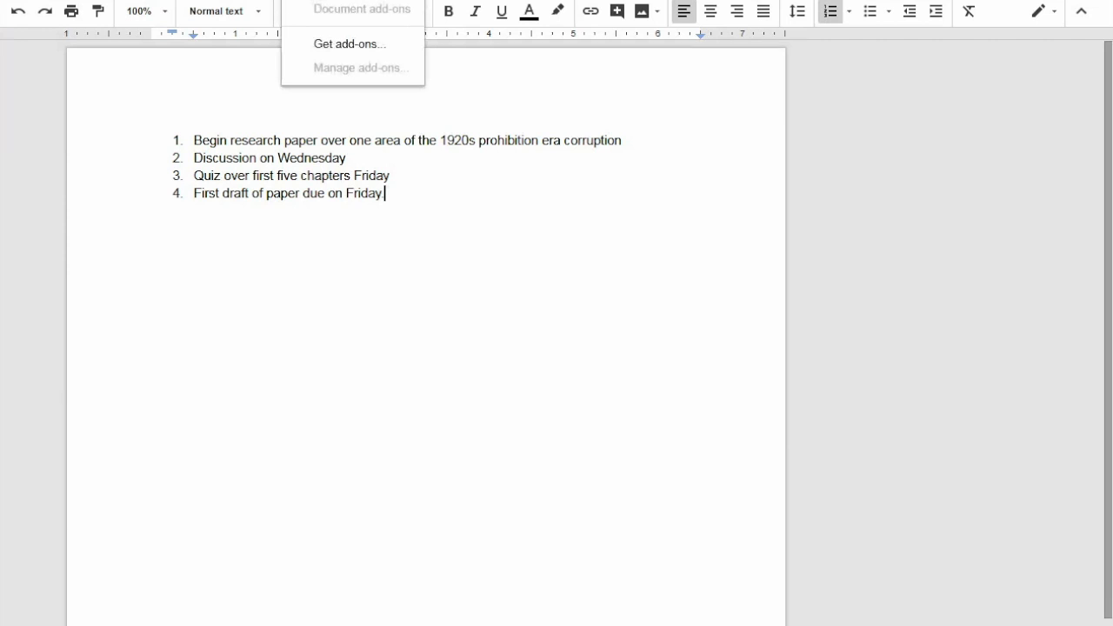
pyautogui.click(349, 1)
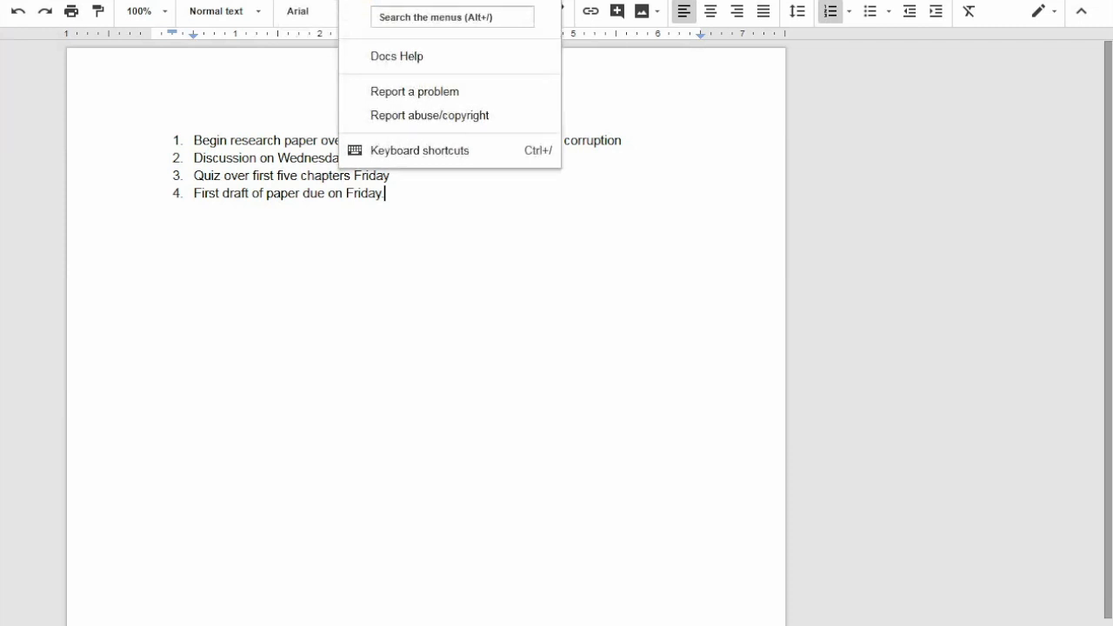
pyautogui.click(388, 153)
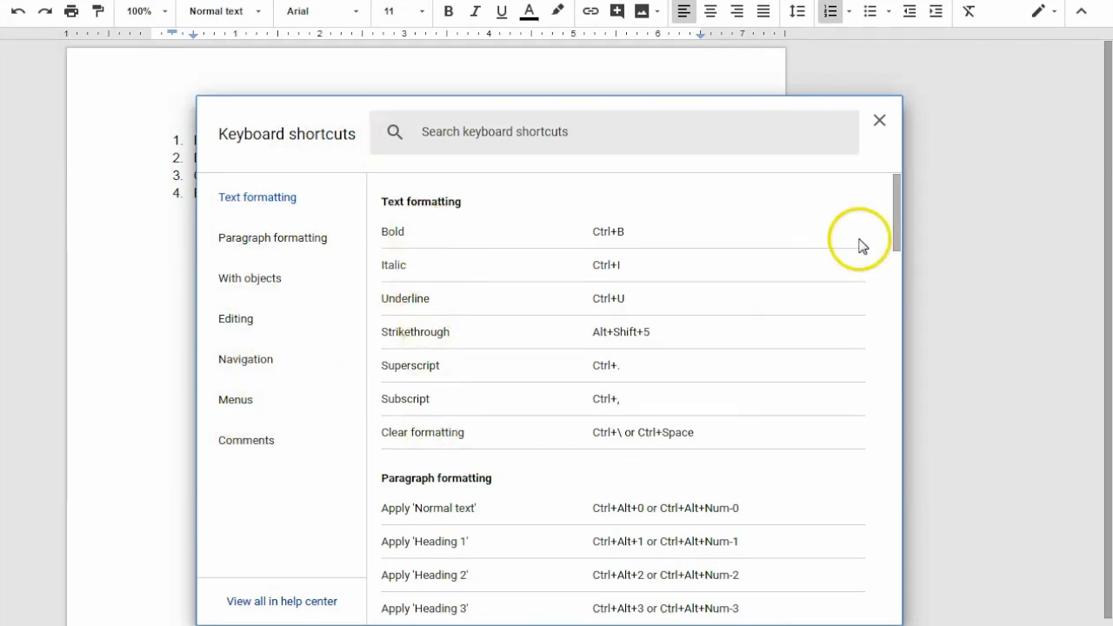
pyautogui.moveTo(899, 213); pyautogui.dragTo(899, 271)
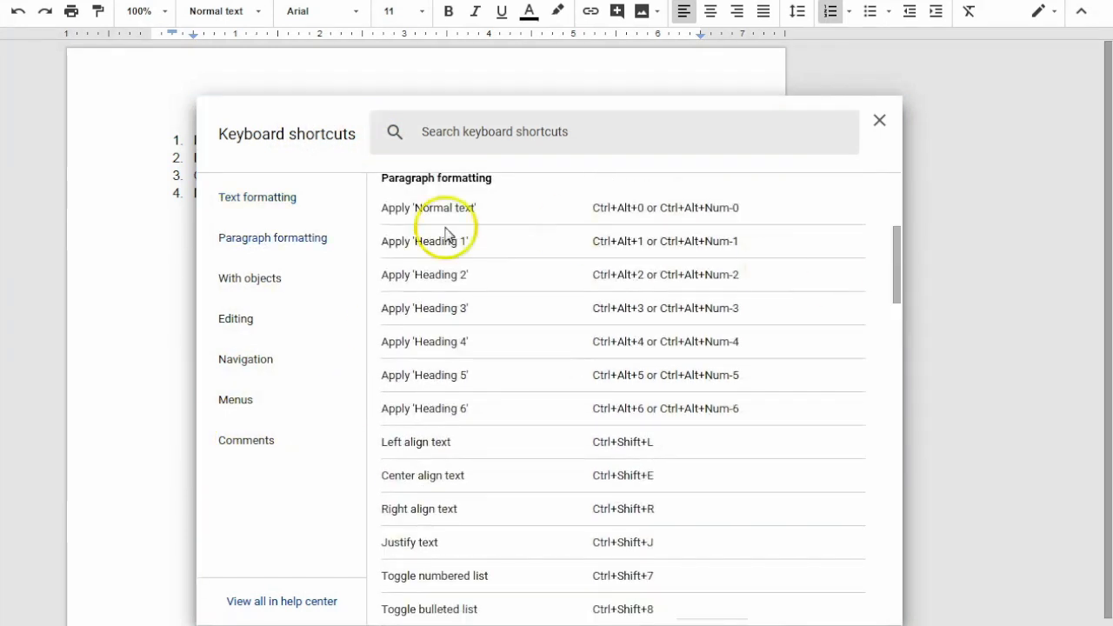
pyautogui.click(231, 320)
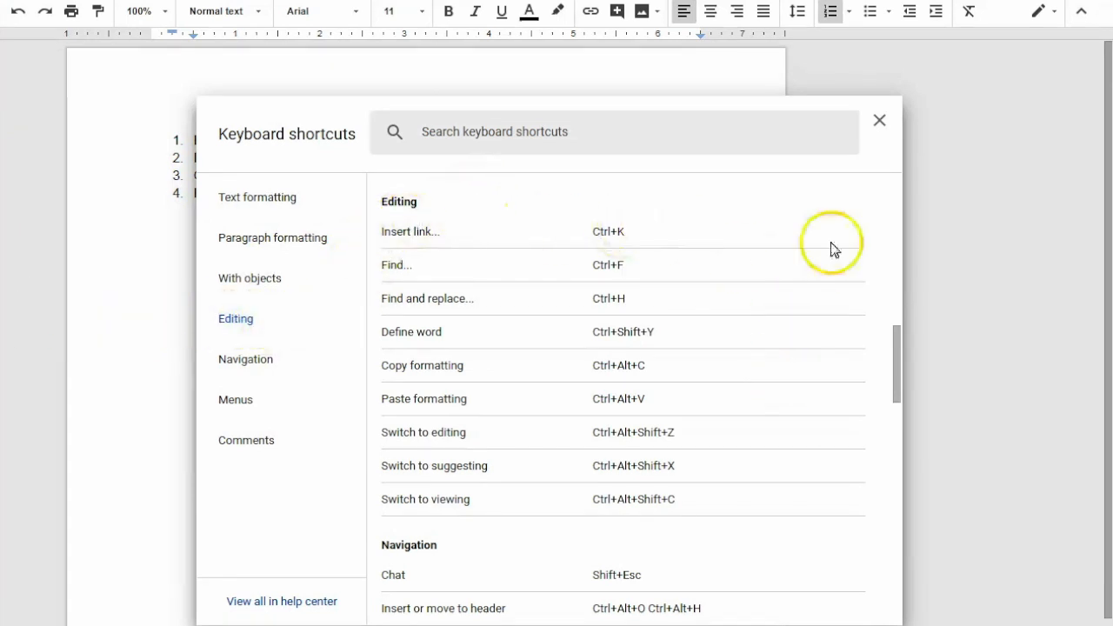
pyautogui.click(880, 121)
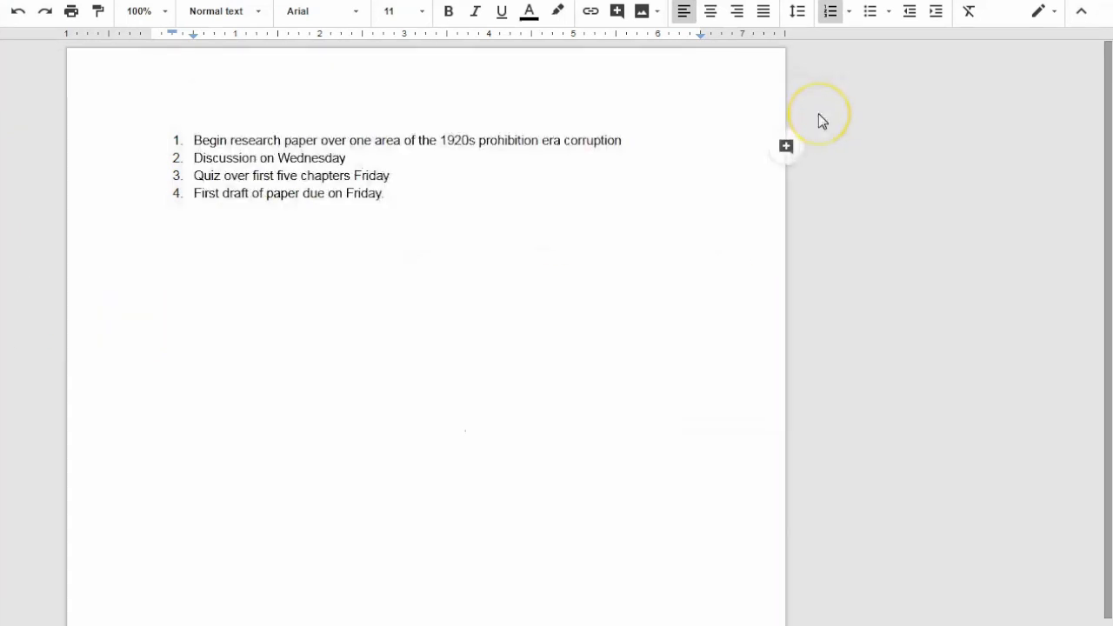
# Step: Search the document for "that" and for "era", and close the search
pyautogui.hotkey('ctrl', 'f')
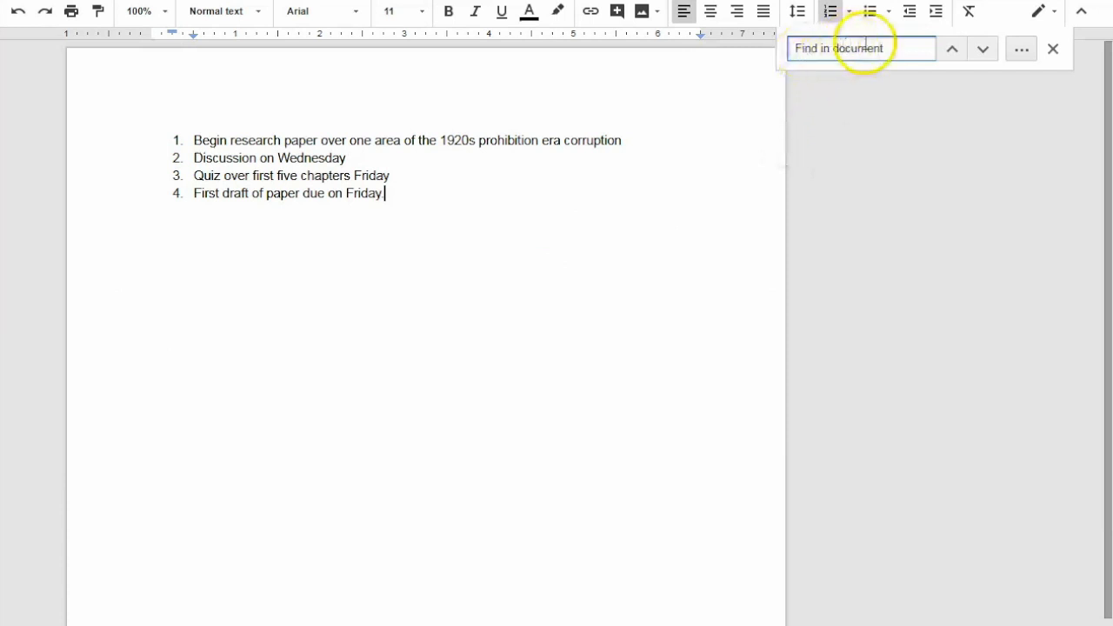
pyautogui.click(812, 49)
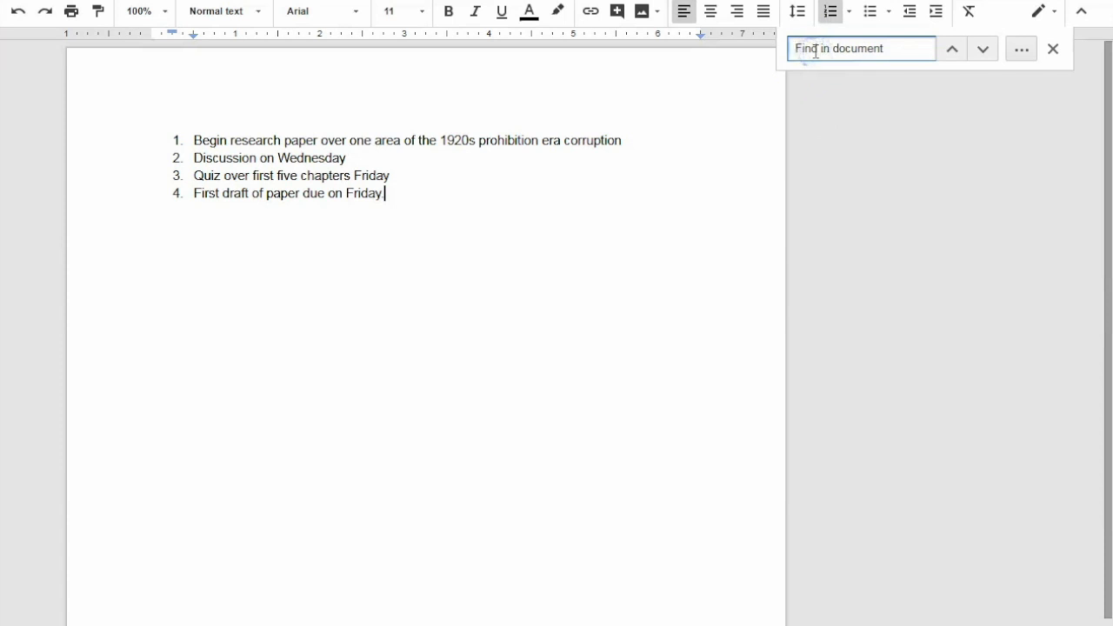
pyautogui.write('taht')
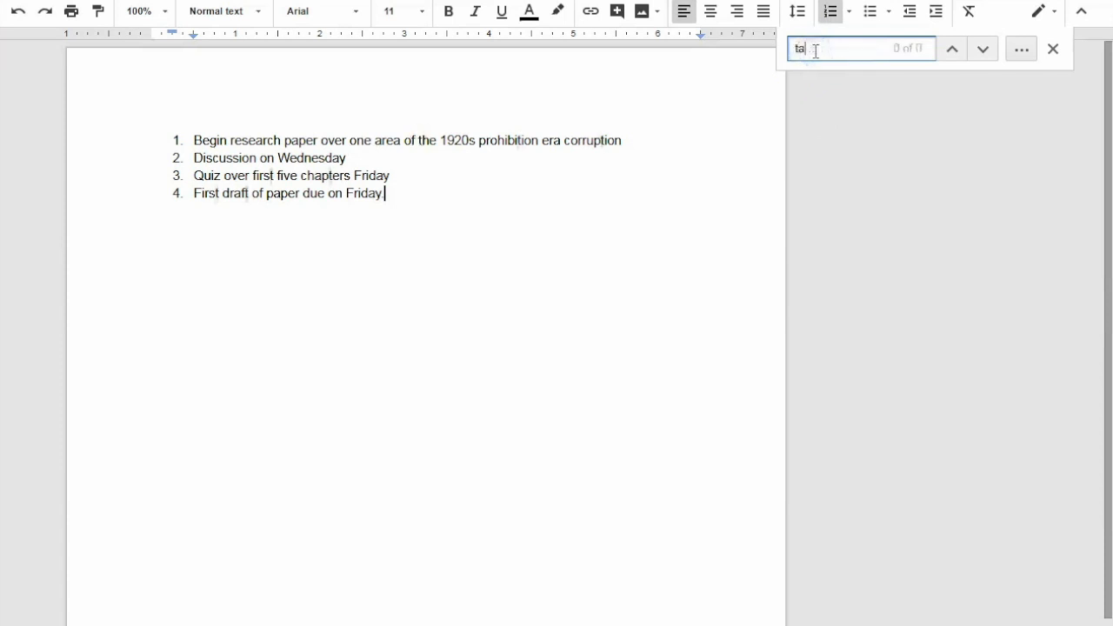
pyautogui.press('BackSpace')
pyautogui.press('BackSpace')
pyautogui.press('BackSpace')
pyautogui.write('hat')
pyautogui.moveTo(815, 49); pyautogui.dragTo(785, 54)
pyautogui.write('era')
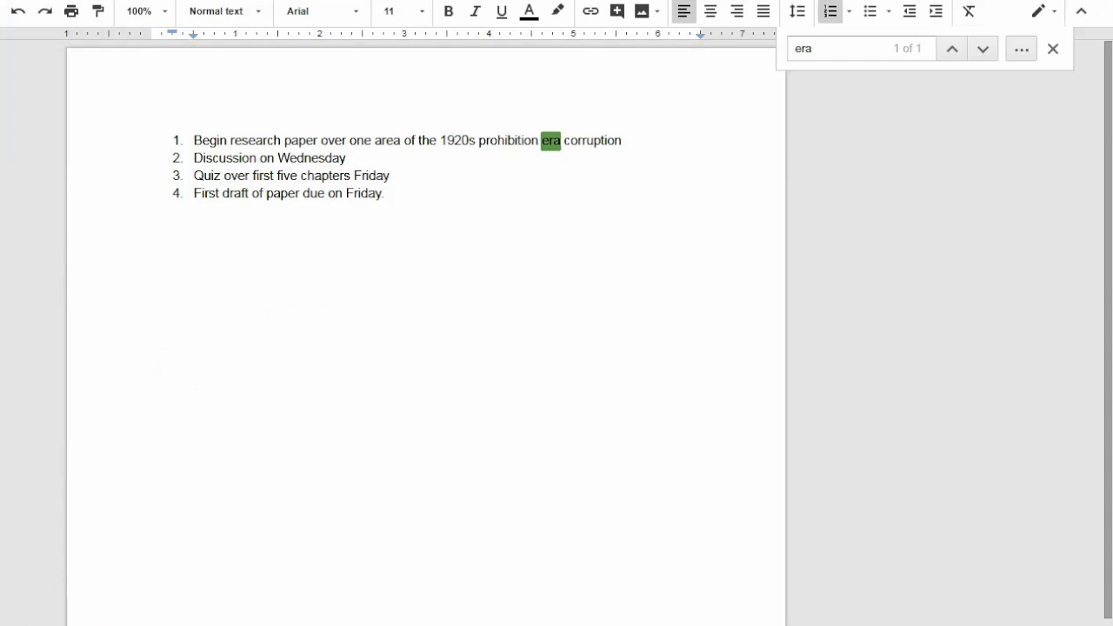
pyautogui.click(1053, 49)
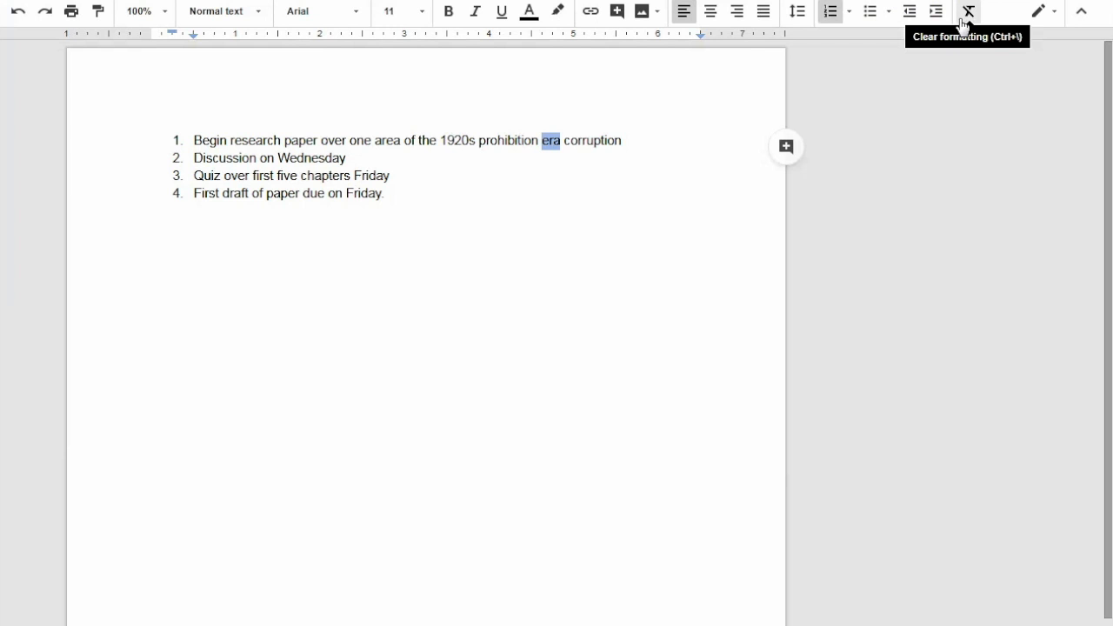
# Step: Review the editing, suggesting and viewing modes and the document's comment thread
pyautogui.click(1041, 11)
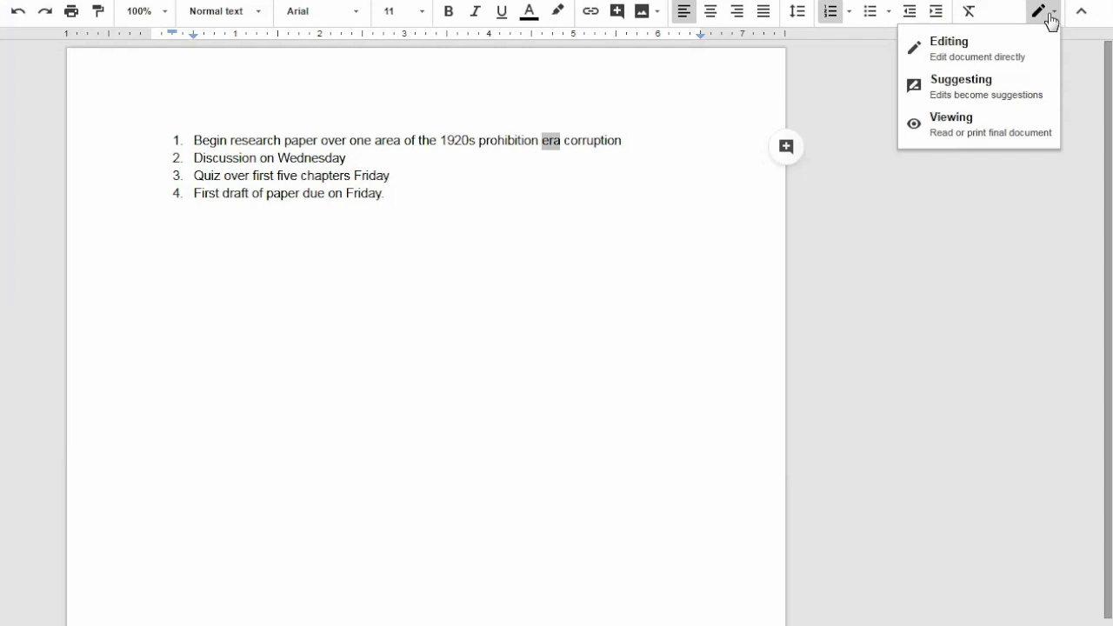
pyautogui.click(965, 100)
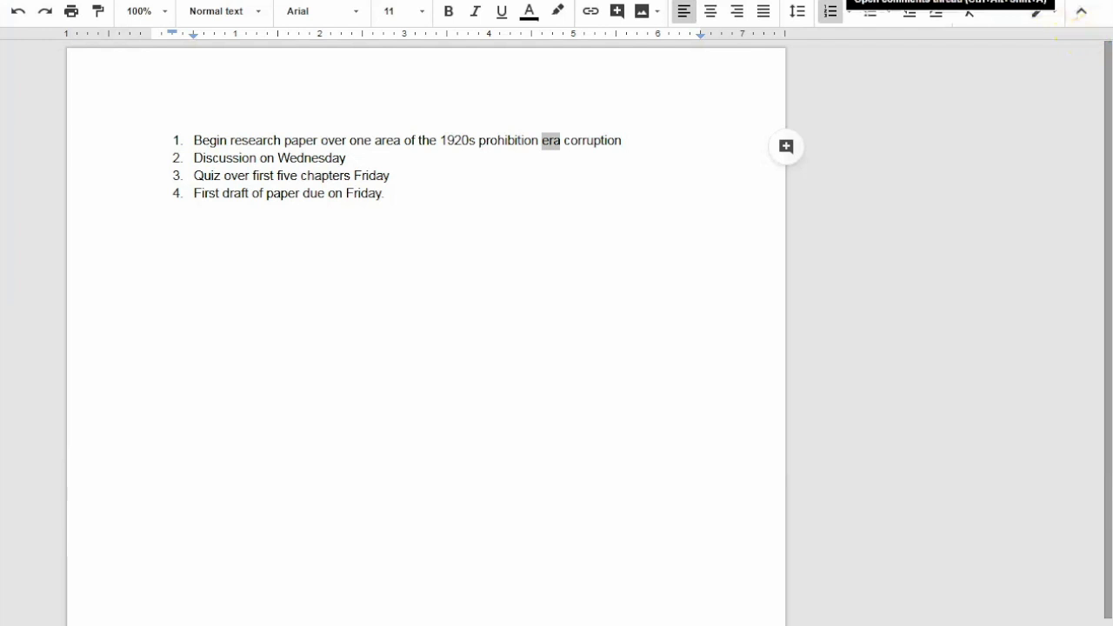
pyautogui.click(950, 3)
pyautogui.click(705, 310)
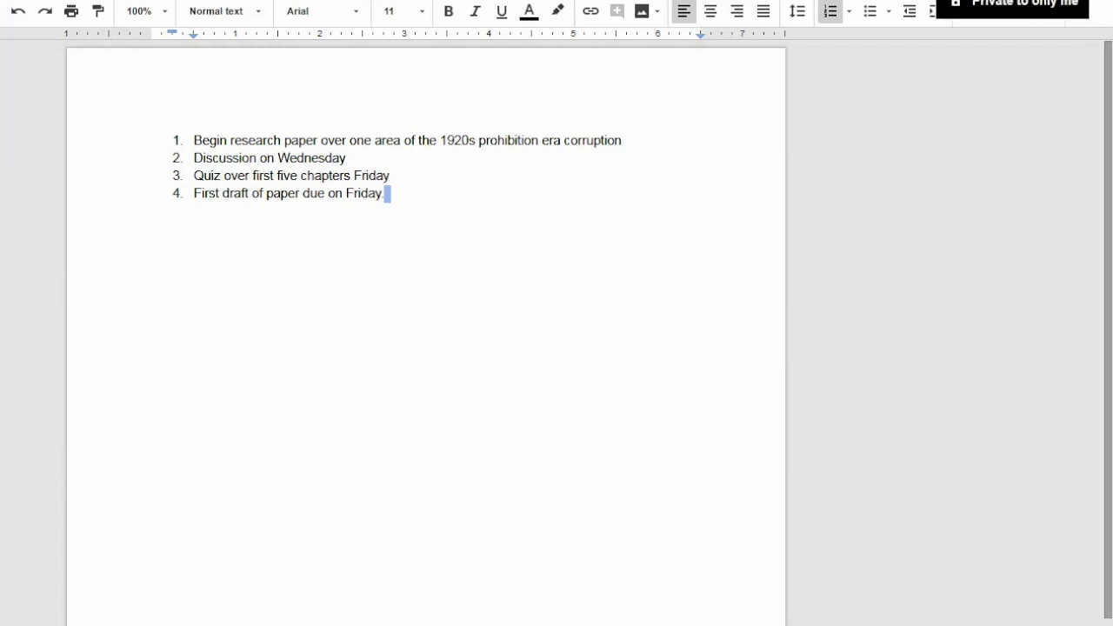
# Step: Start sharing the document and add the recipient's e-mail address from the suggested contact, leaving the note empty
pyautogui.click(1012, 0)
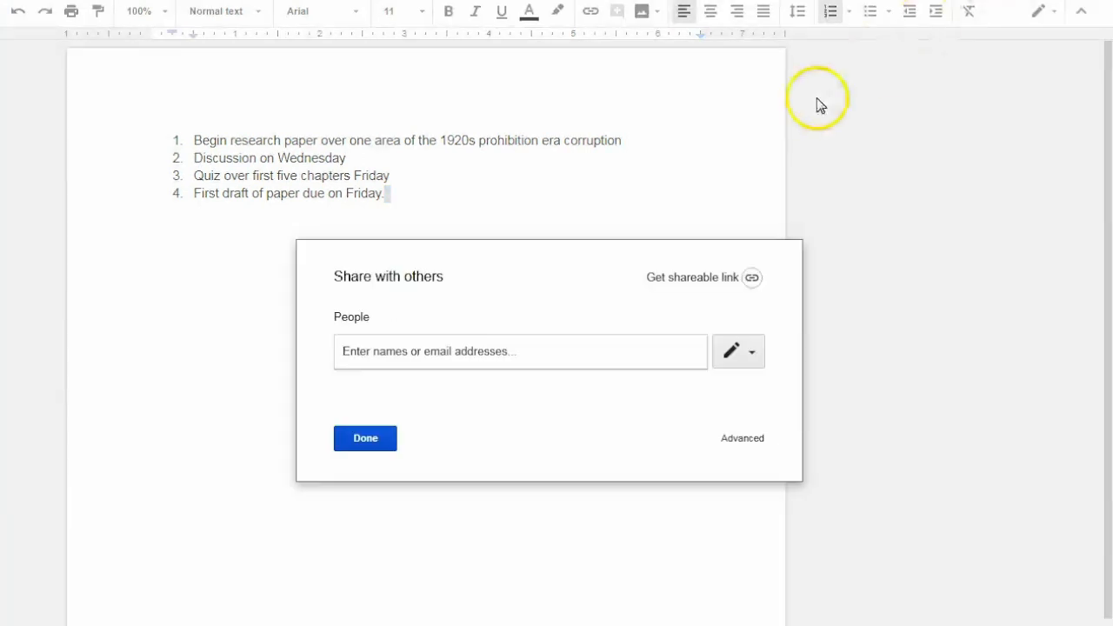
pyautogui.click(374, 351)
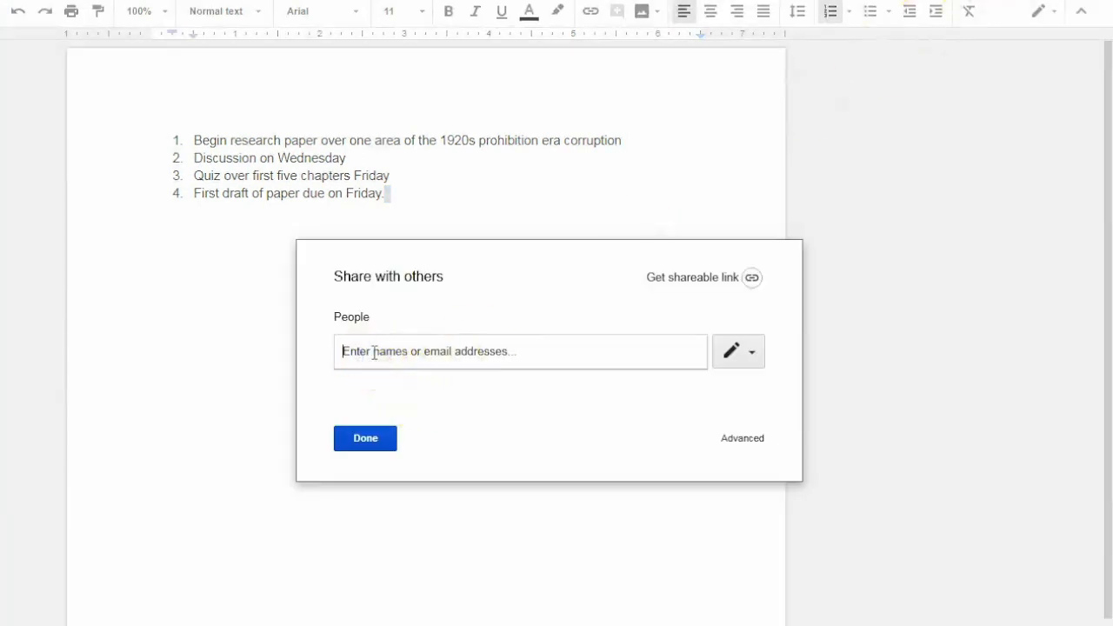
pyautogui.write('dian')
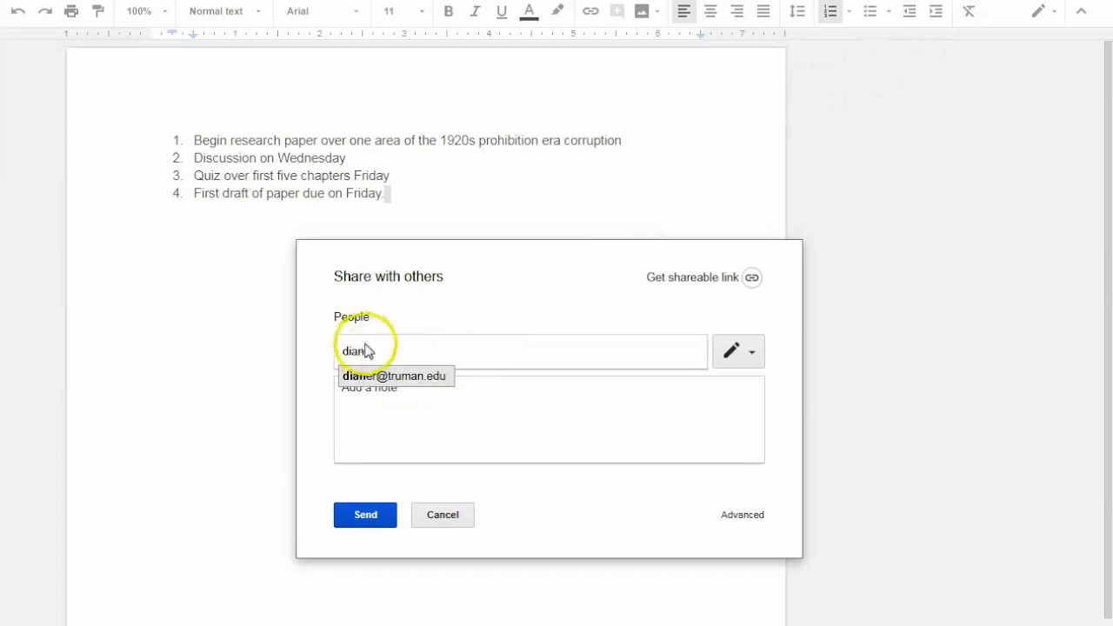
pyautogui.click(353, 381)
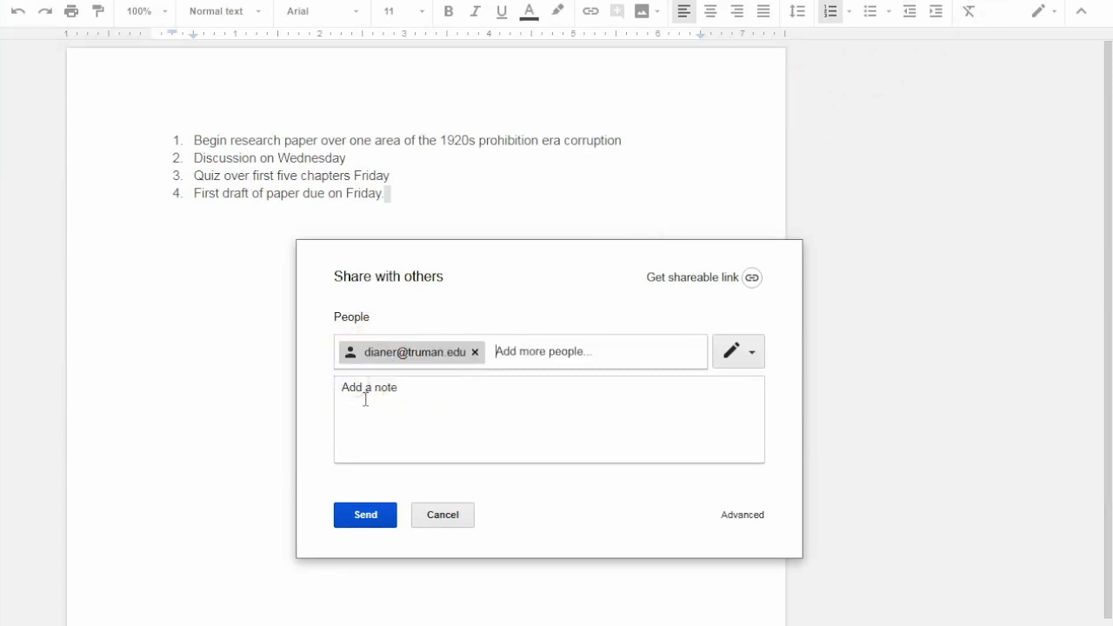
pyautogui.click(366, 392)
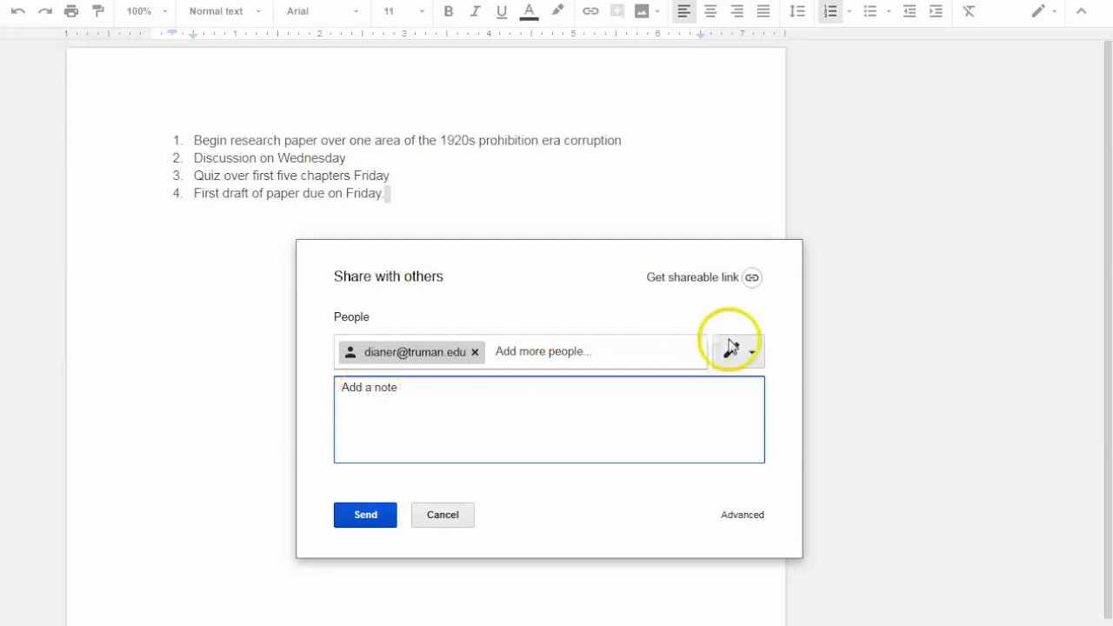
# Step: Review the recipient's permission levels, turn on link sharing for anyone at Truman State University with view access, and cancel the invitation
pyautogui.click(751, 353)
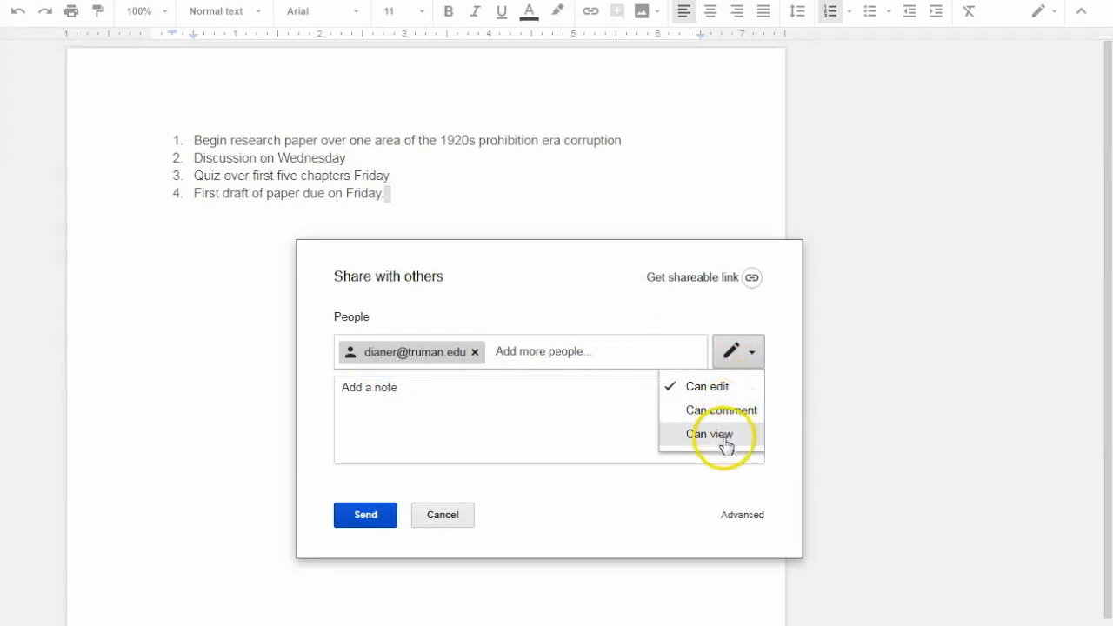
pyautogui.click(693, 277)
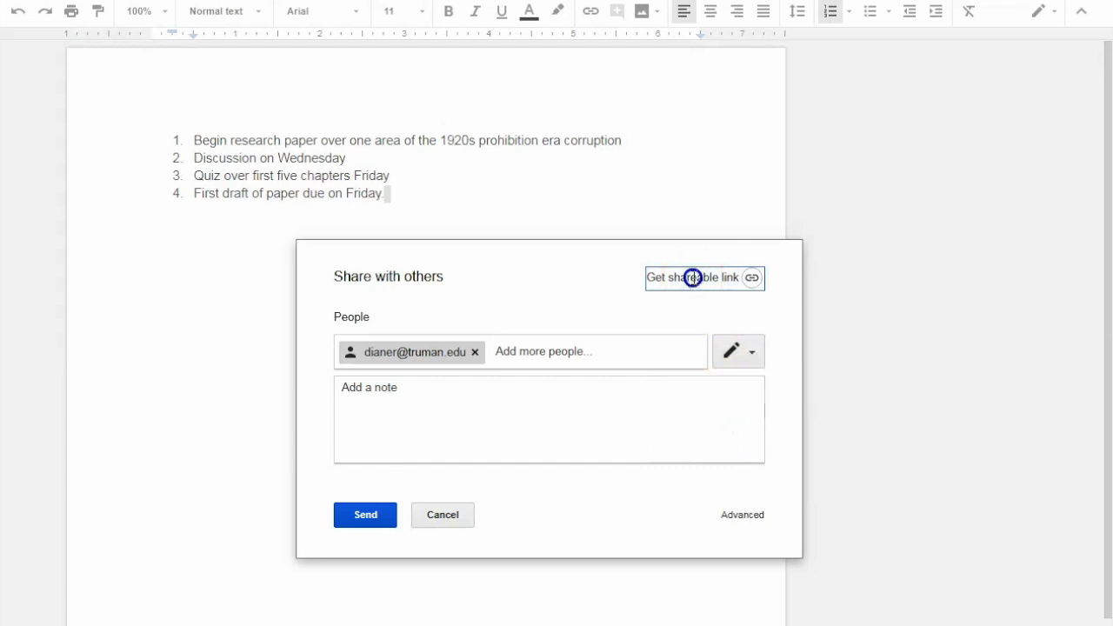
pyautogui.click(650, 375)
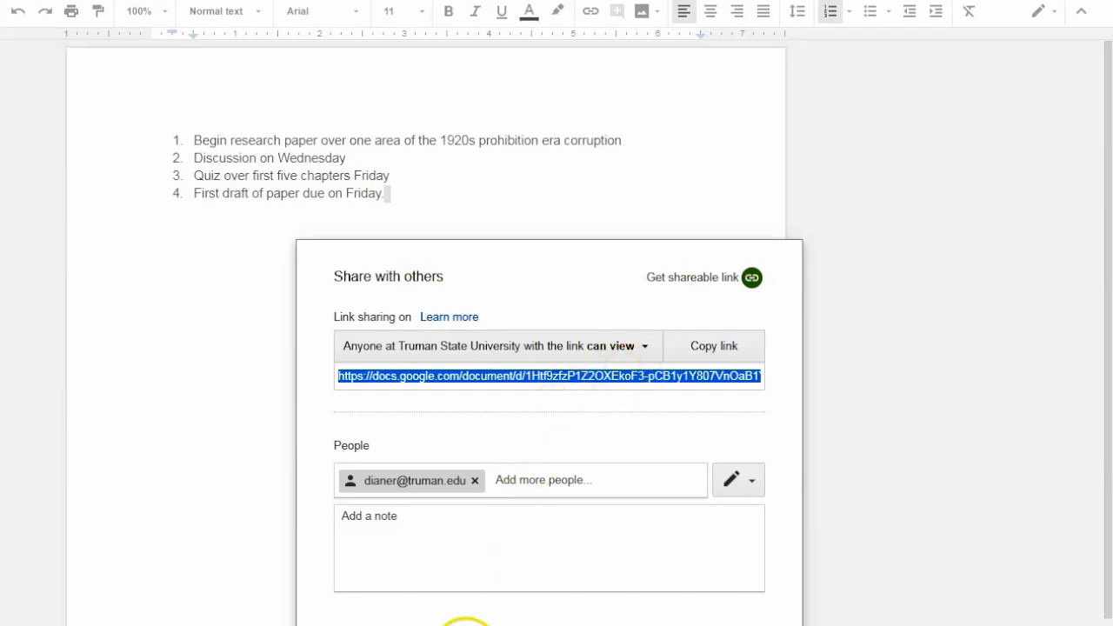
pyautogui.click(439, 625)
pyautogui.click(365, 567)
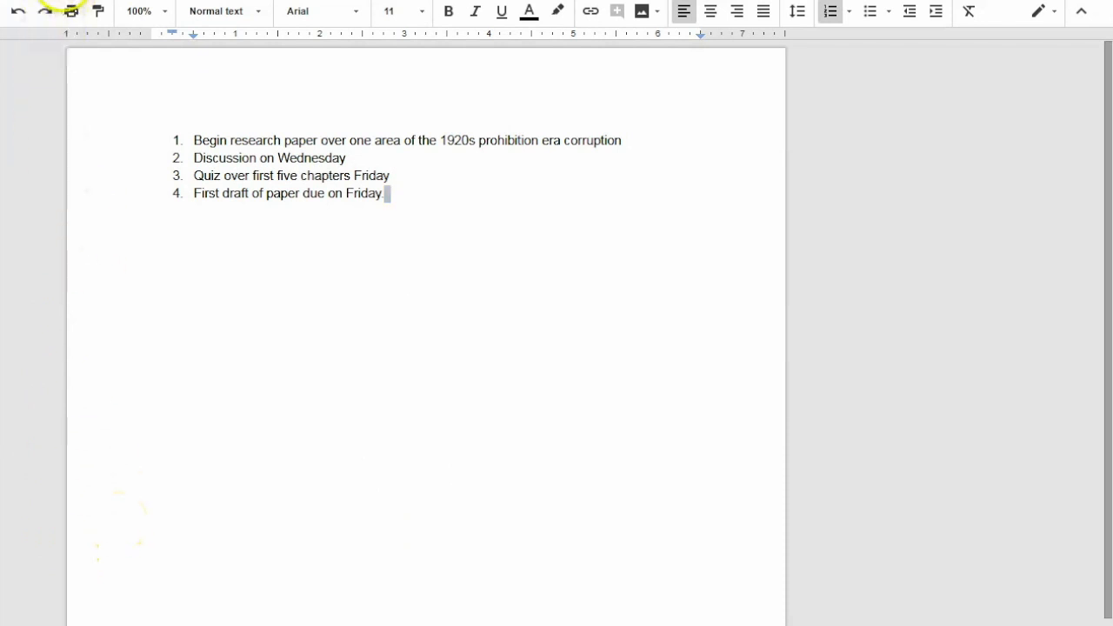
# Step: Review the assignment document's version history and leave it
pyautogui.hotkey('alt', 'f')
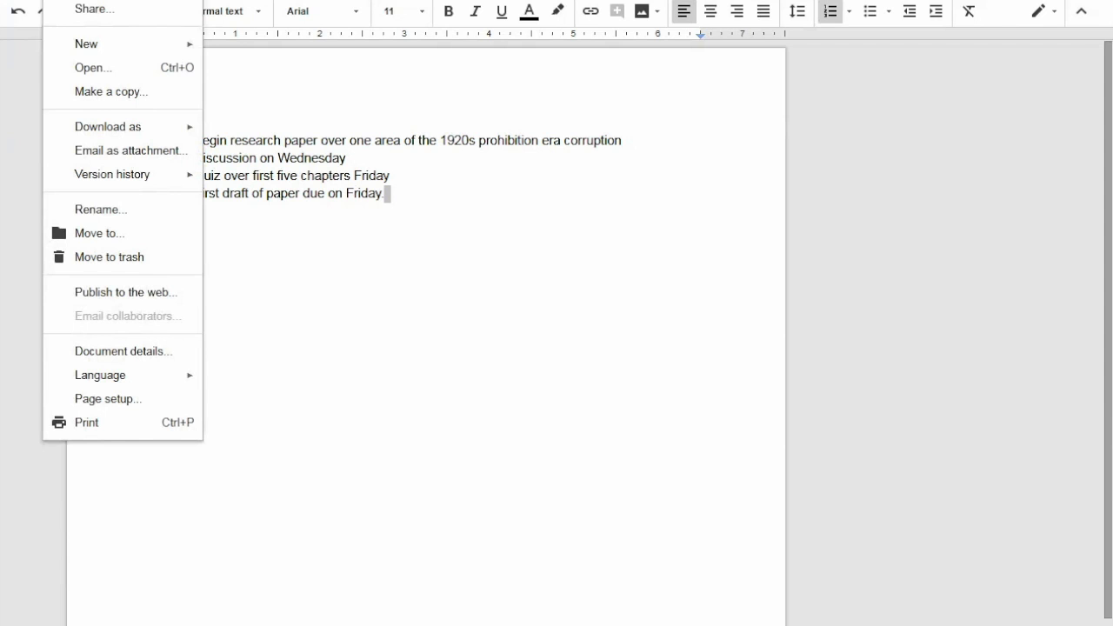
pyautogui.moveTo(70, 177)
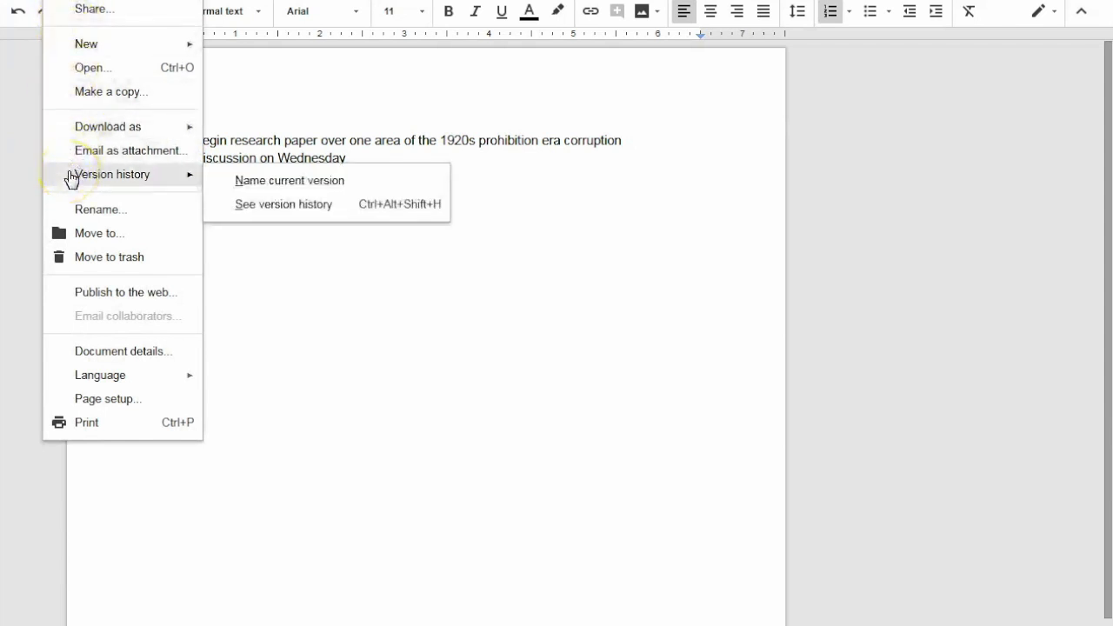
pyautogui.click(241, 205)
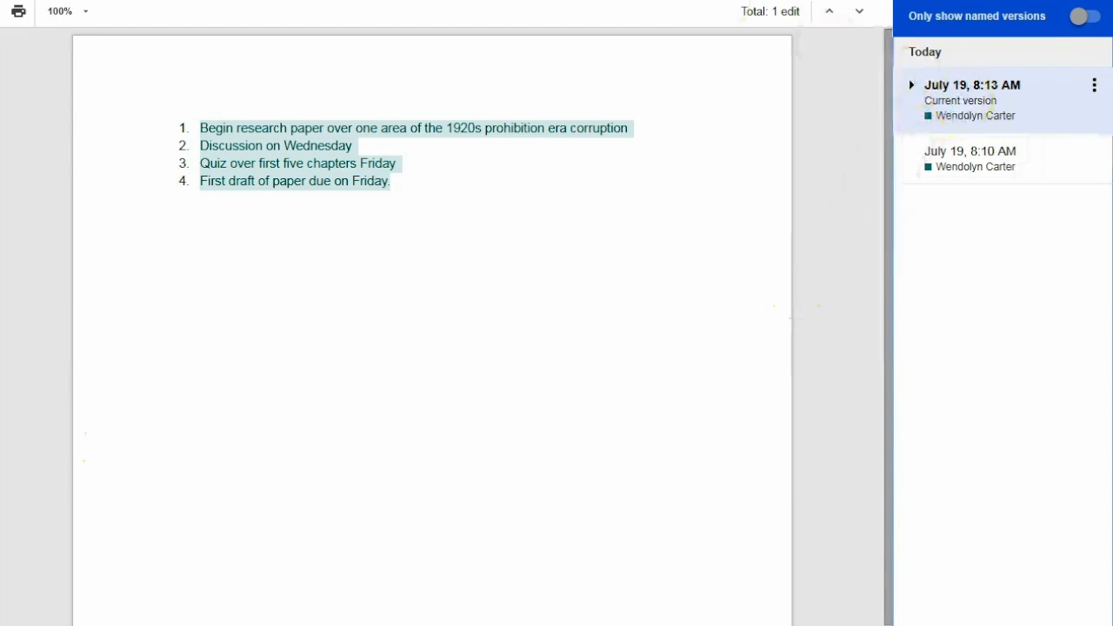
pyautogui.click(16, 0)
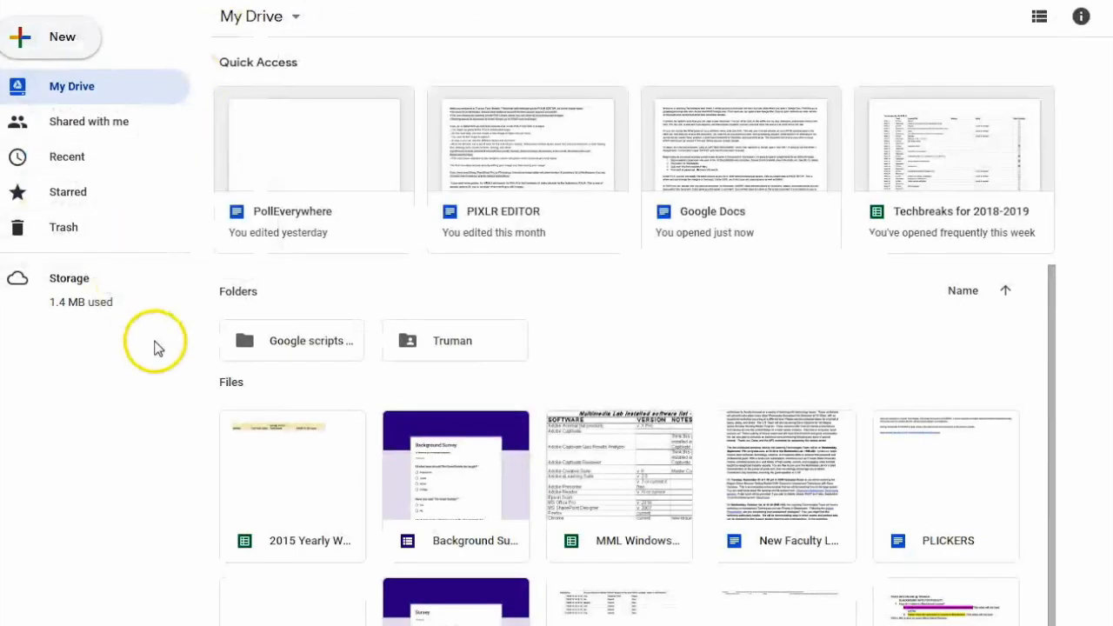
# Step: In Google Drive, move the Week 1 Assignments document into the shared Truman folder and accept sharing it with the folder's members
pyautogui.scroll(-2, 348, 409)
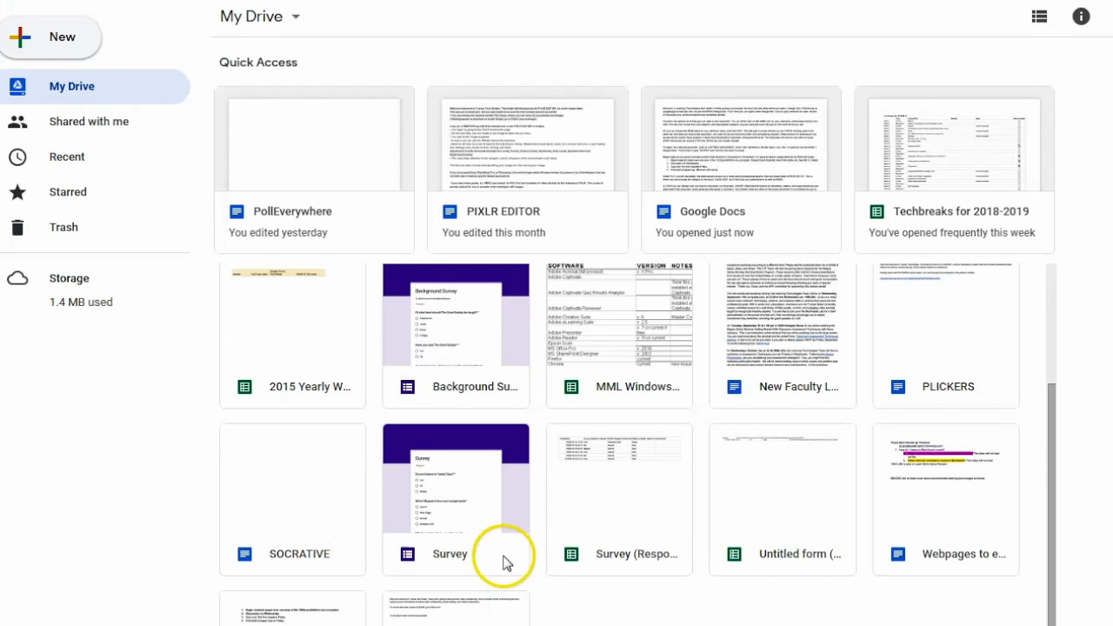
pyautogui.moveTo(1053, 412); pyautogui.dragTo(1054, 412)
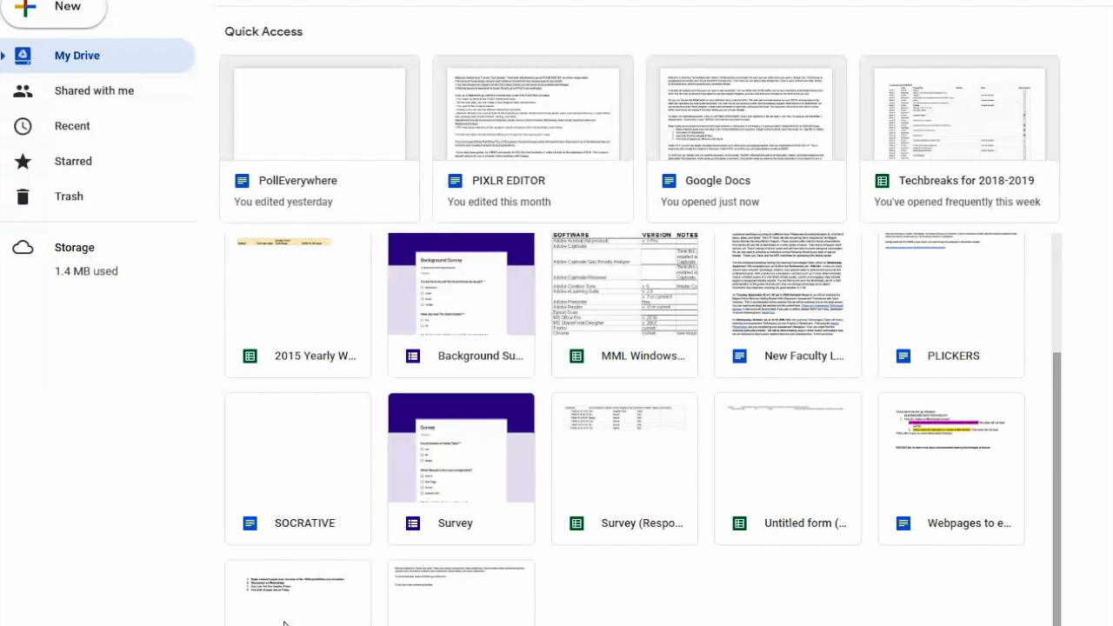
pyautogui.scroll(-1, 285, 623)
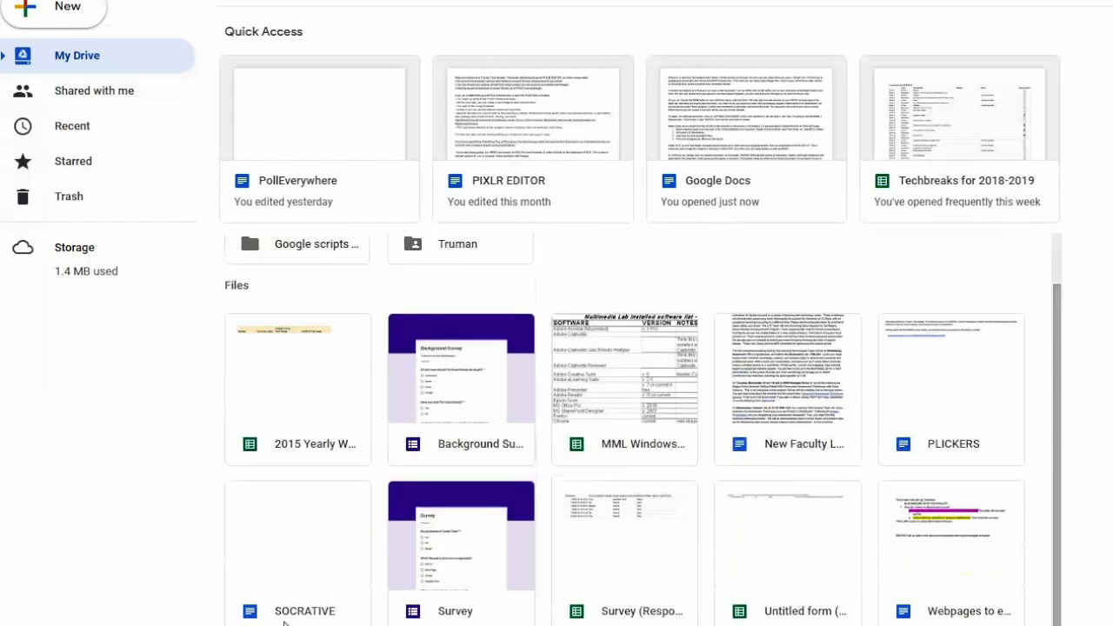
pyautogui.scroll(-1, 284, 622)
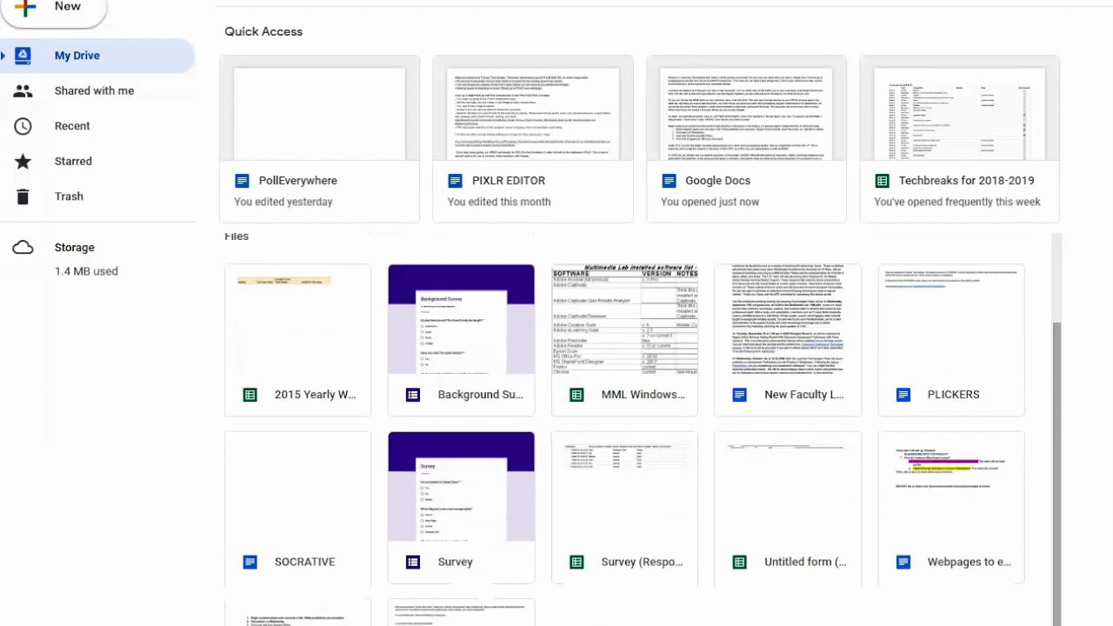
pyautogui.moveTo(296, 613); pyautogui.dragTo(398, 301)
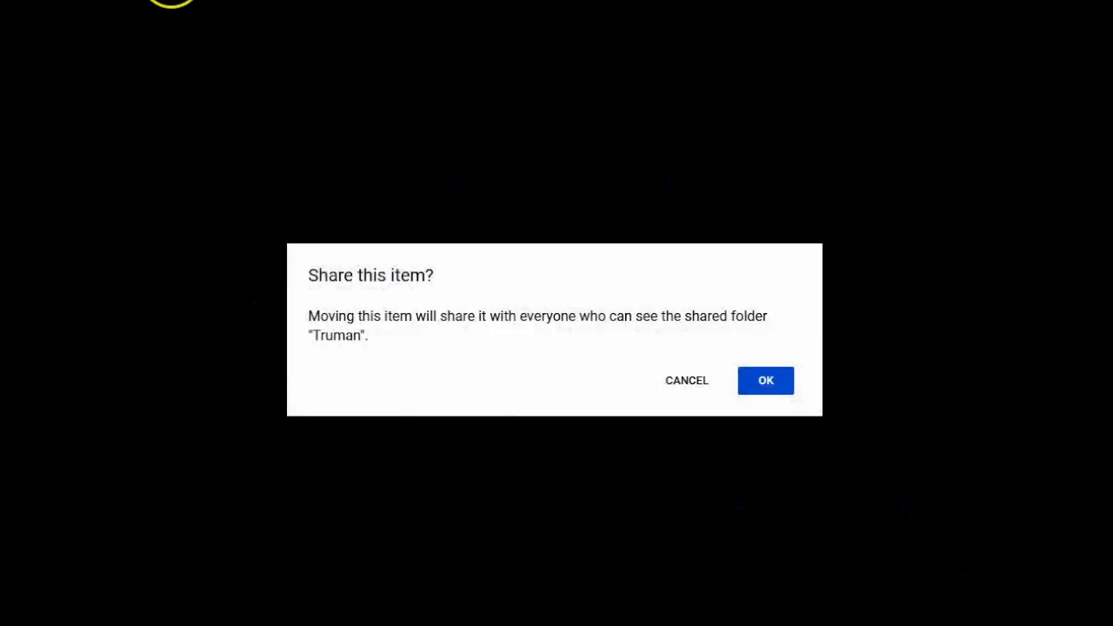
pyautogui.click(780, 382)
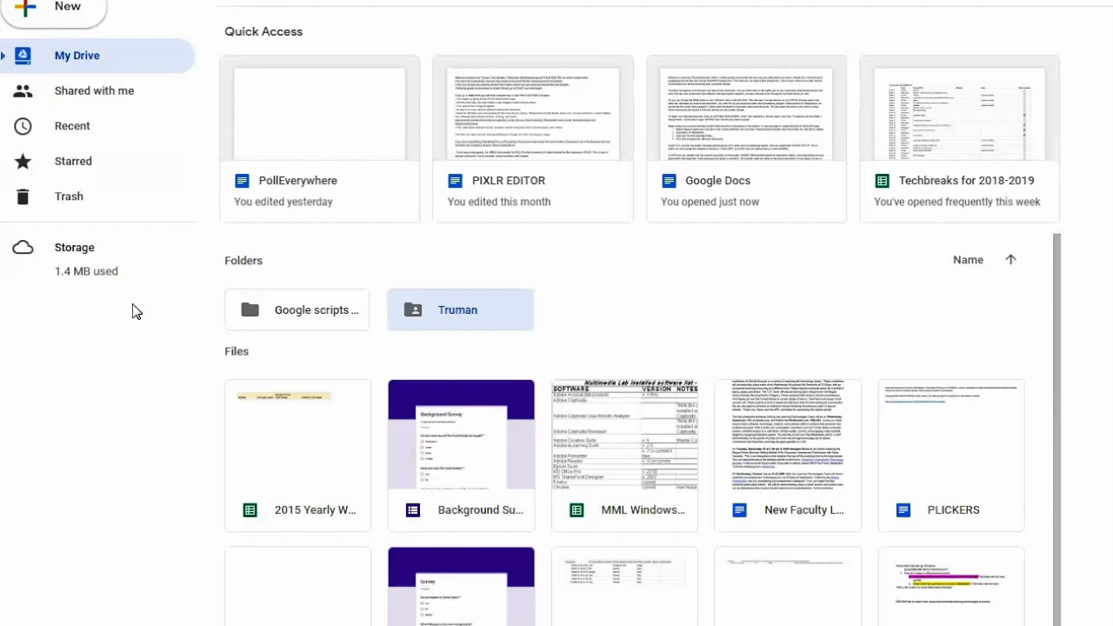
# Step: Create a blank Google Docs document and from it upload and open the Word file "paper dates" from the computer
pyautogui.click(54, 10)
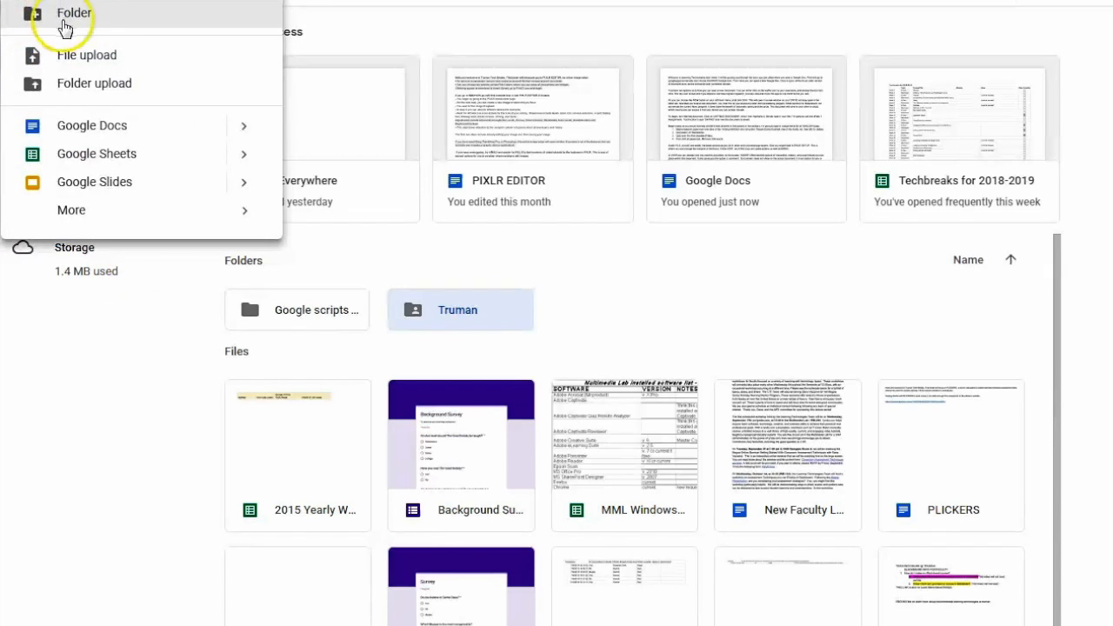
pyautogui.click(90, 131)
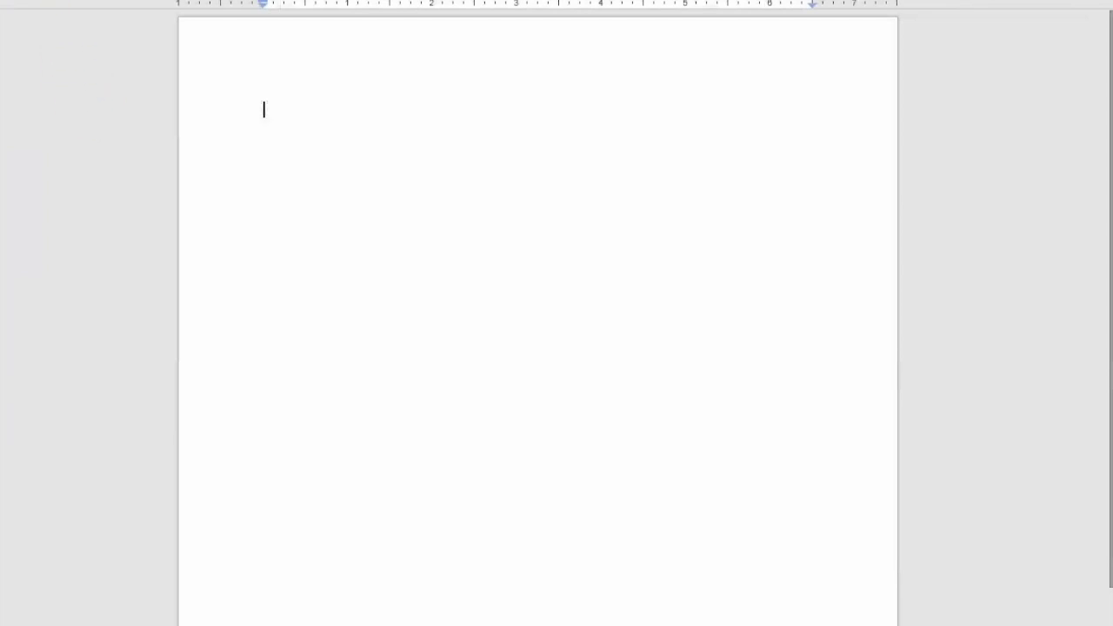
pyautogui.click(64, 0)
pyautogui.click(93, 37)
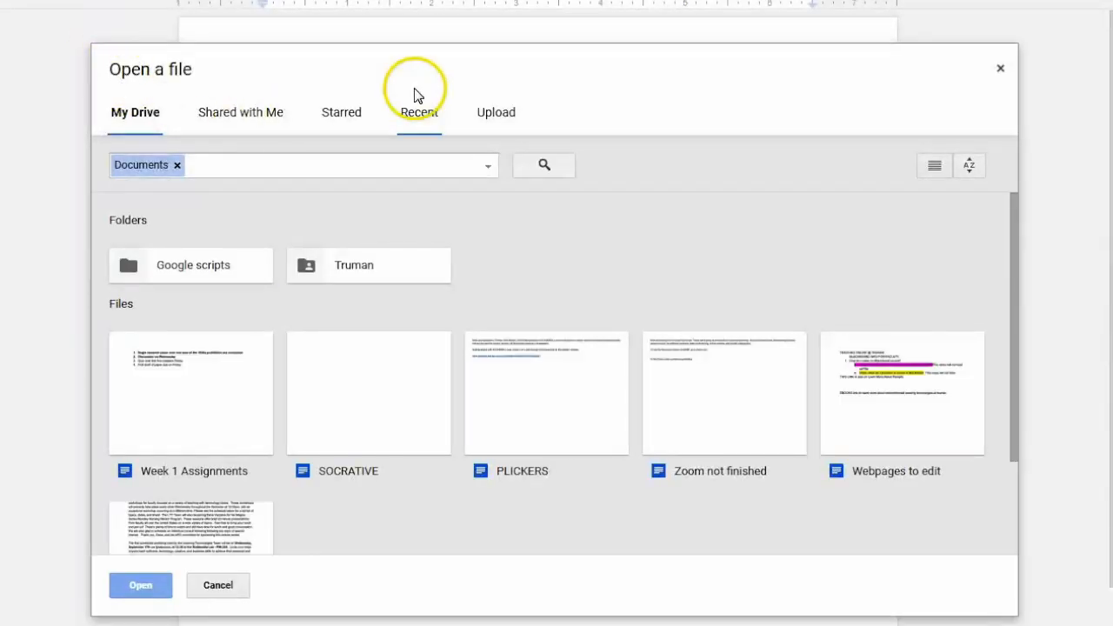
pyautogui.click(502, 113)
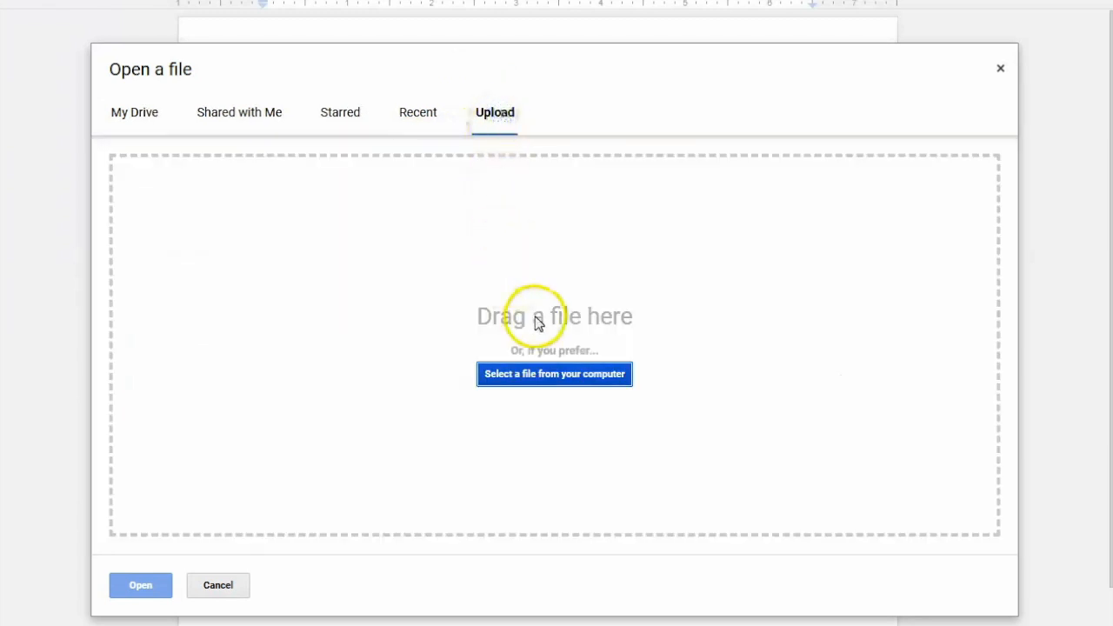
pyautogui.click(531, 375)
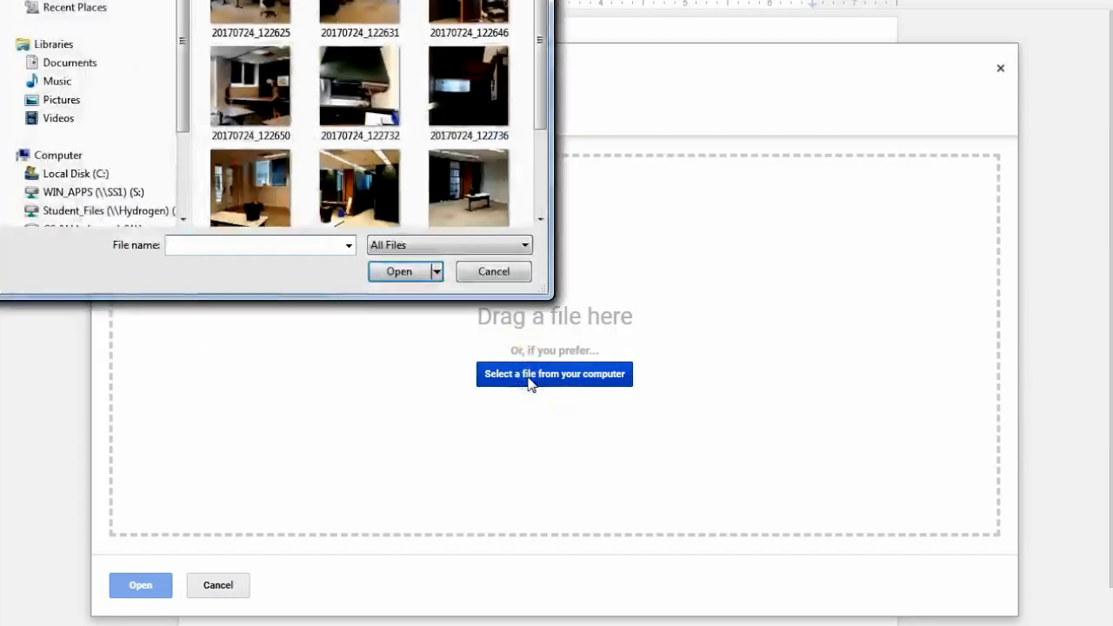
pyautogui.click(66, 0)
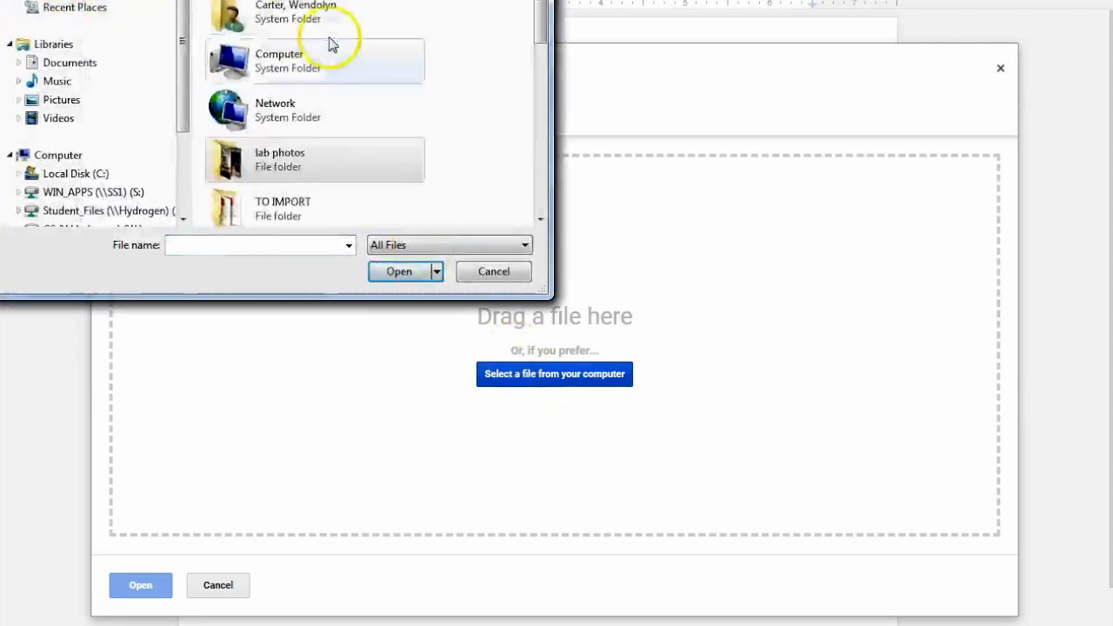
pyautogui.moveTo(541, 0); pyautogui.dragTo(551, 109)
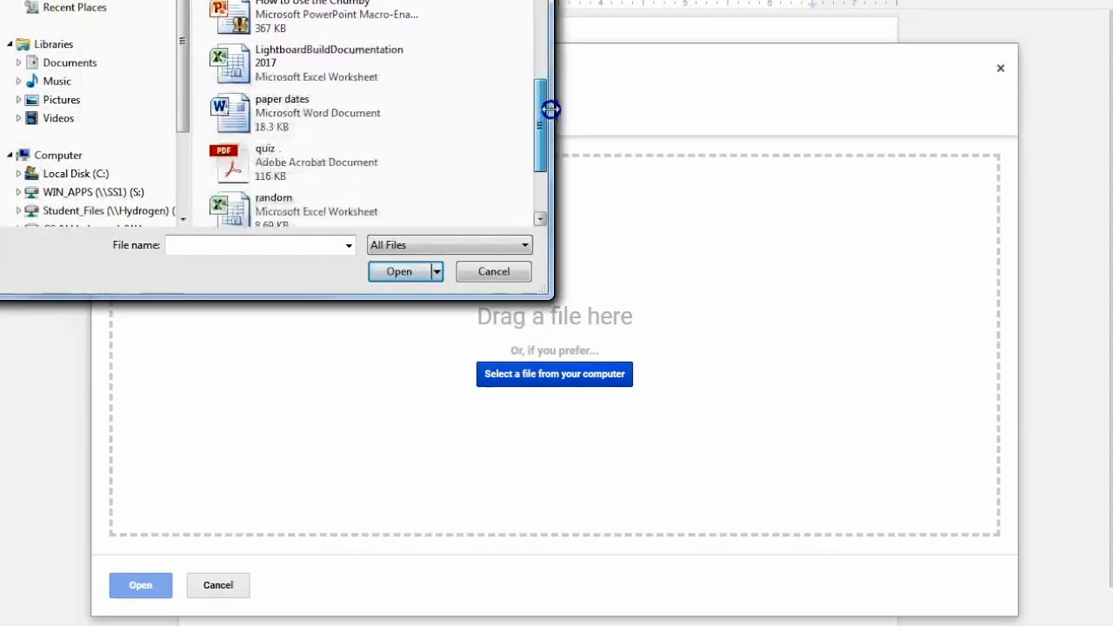
pyautogui.doubleClick(260, 112)
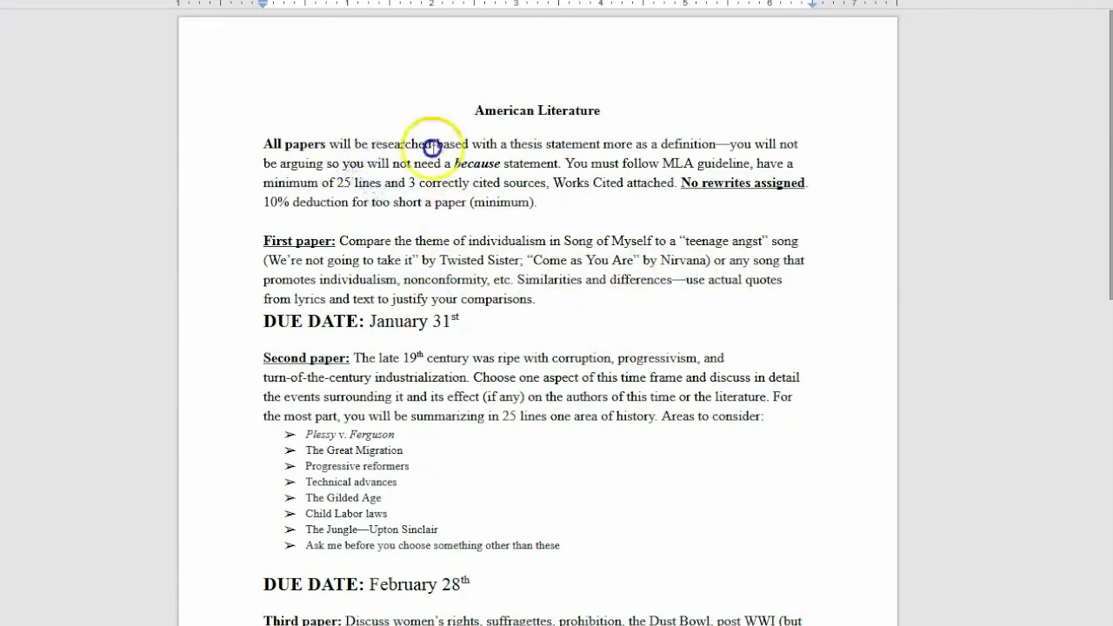
# Step: Read through the uploaded American Literature document, from the paper assignments and due dates to the summative project
pyautogui.scroll(-3, 435, 348)
pyautogui.click(336, 315)
pyautogui.scroll(-6, 369, 358)
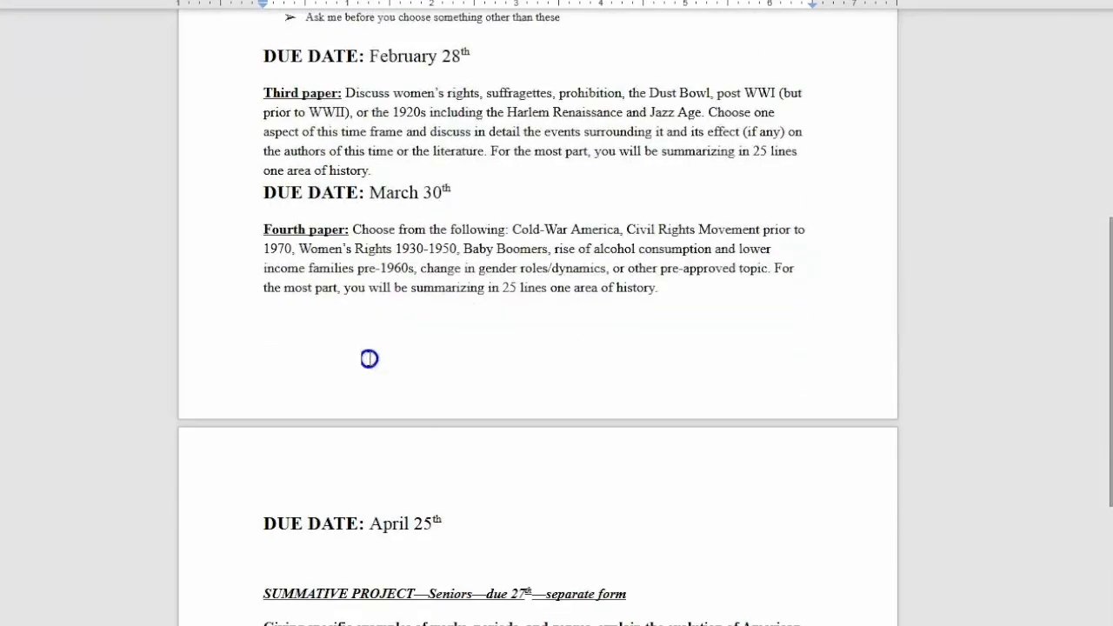
pyautogui.scroll(-3, 369, 357)
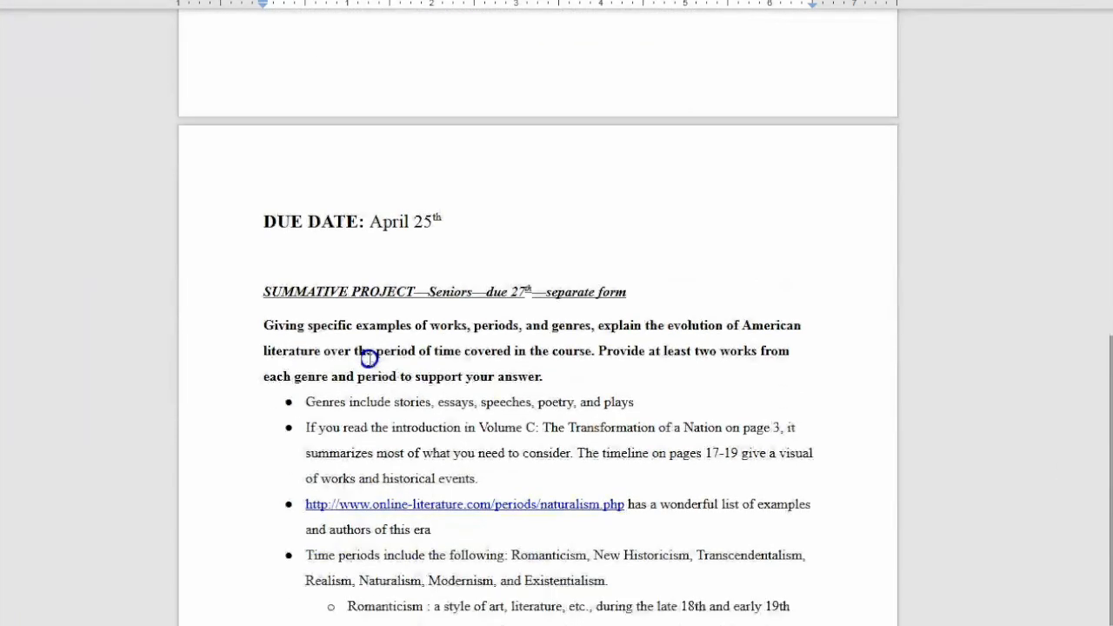
pyautogui.scroll(-1, 369, 357)
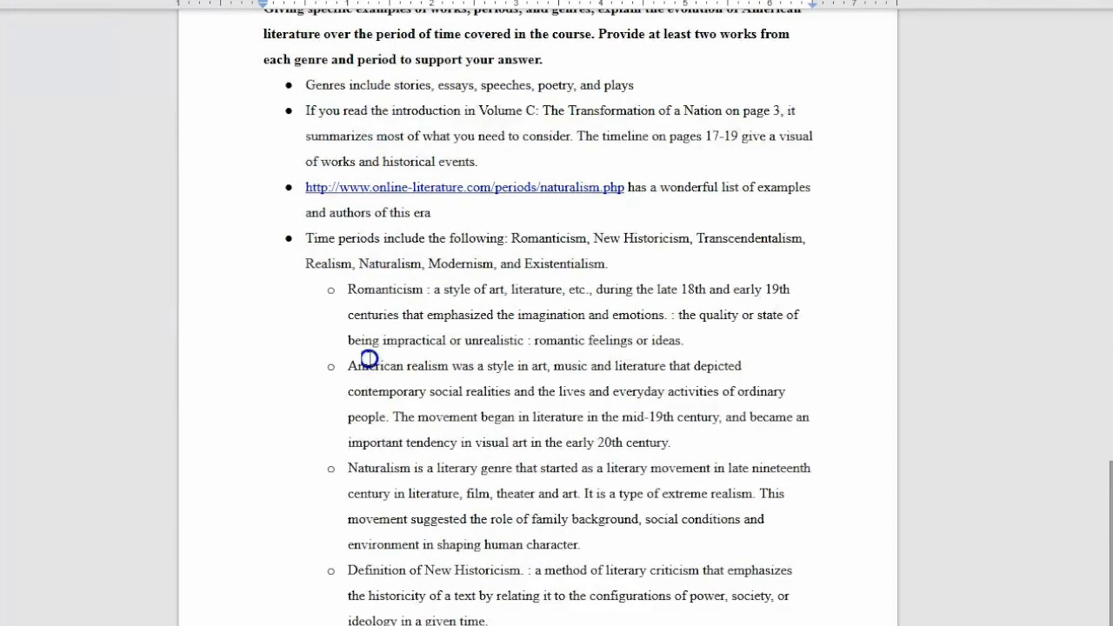
pyautogui.scroll(10, 369, 358)
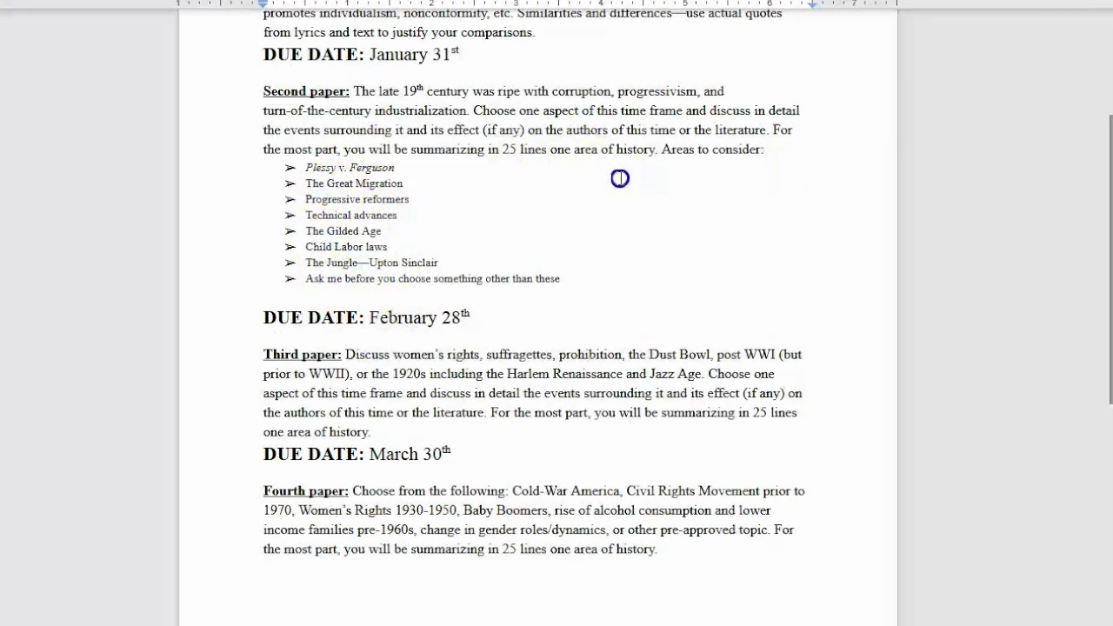
# Step: Review the edit, comment and view permissions for sharing the uploaded document, and close sharing without adding anyone
pyautogui.click(1034, 1)
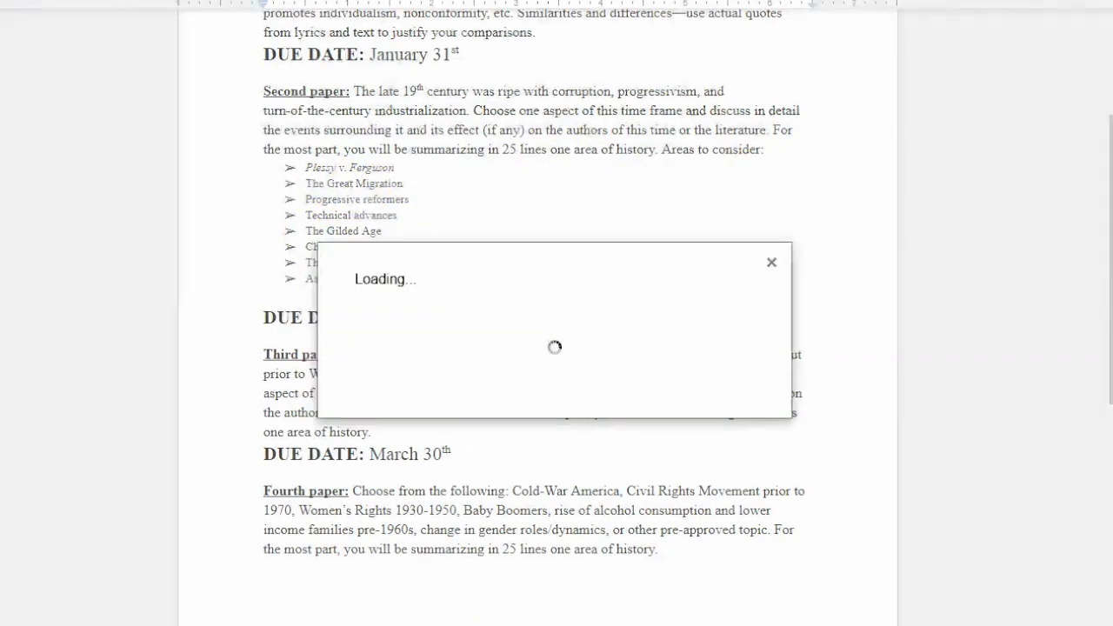
pyautogui.click(753, 321)
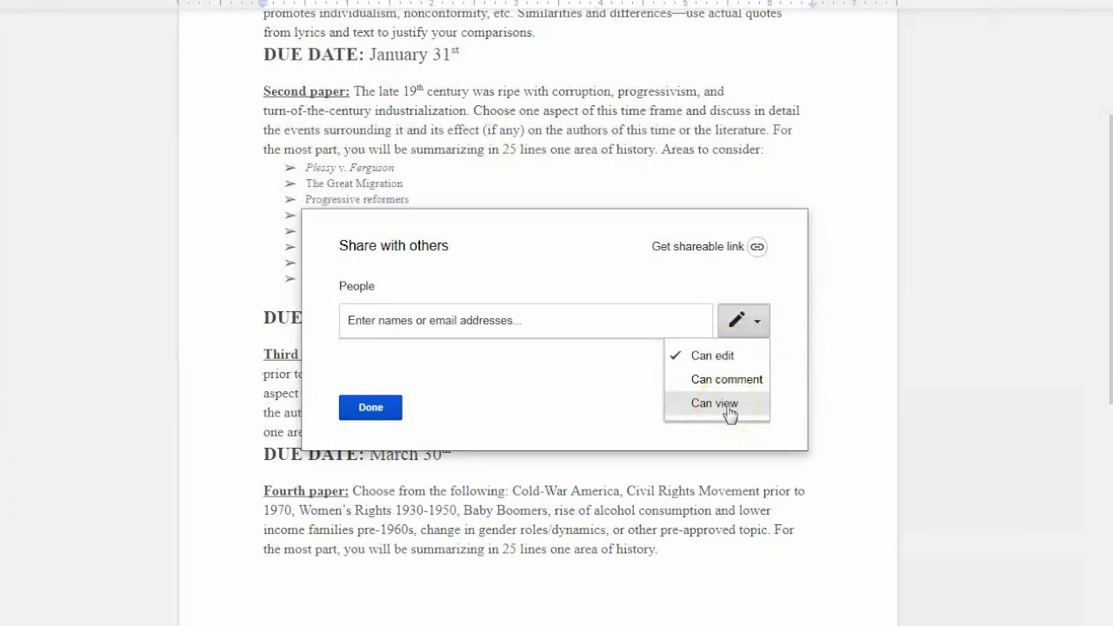
pyautogui.click(373, 409)
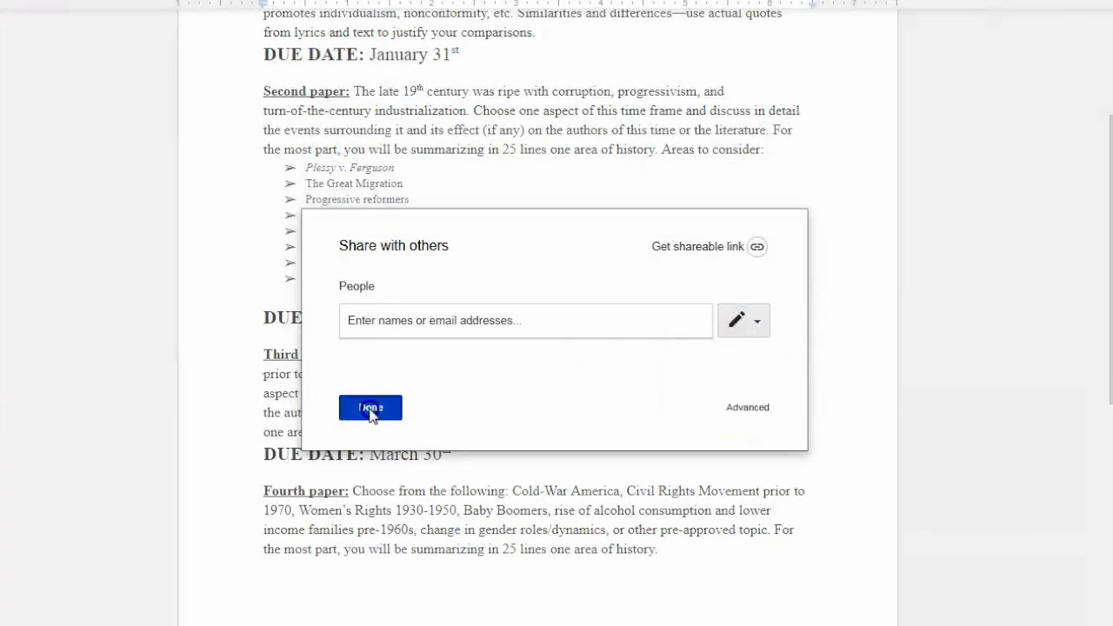
pyautogui.click(370, 406)
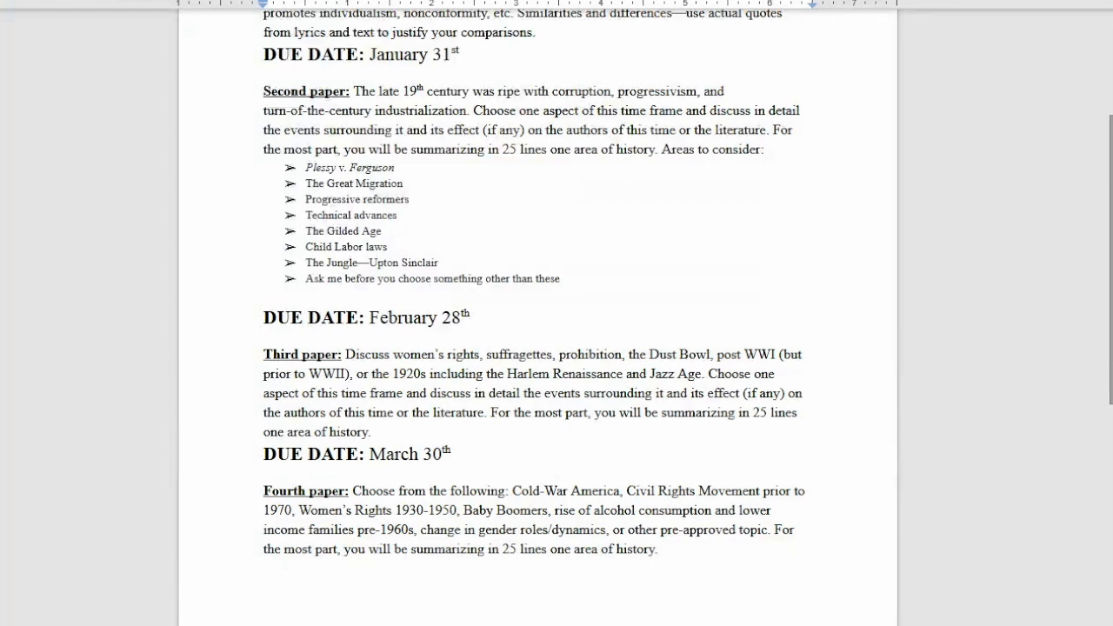
# Step: Review the download formats for the document, including Microsoft Word (.docx) and PDF (.pdf), without downloading it
pyautogui.click(60, 1)
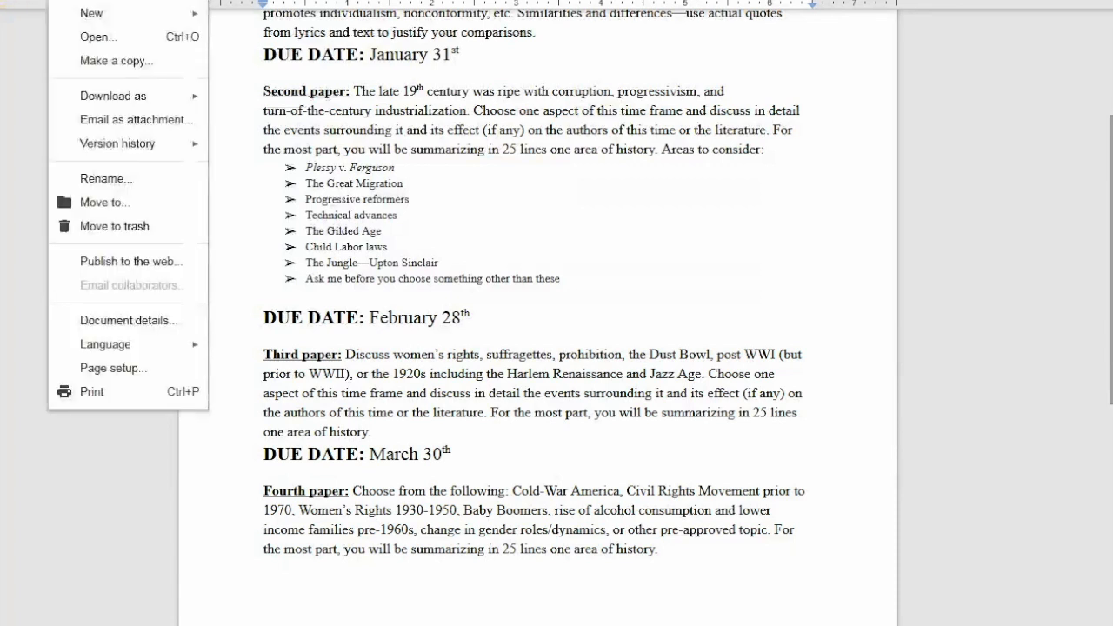
pyautogui.click(110, 96)
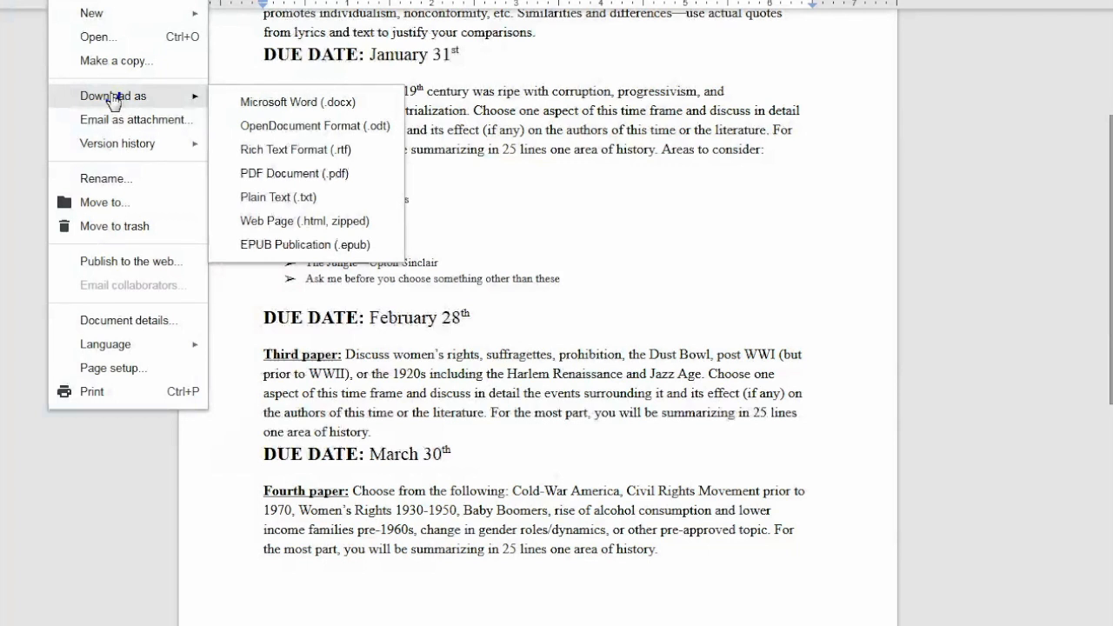
pyautogui.click(114, 98)
pyautogui.click(246, 103)
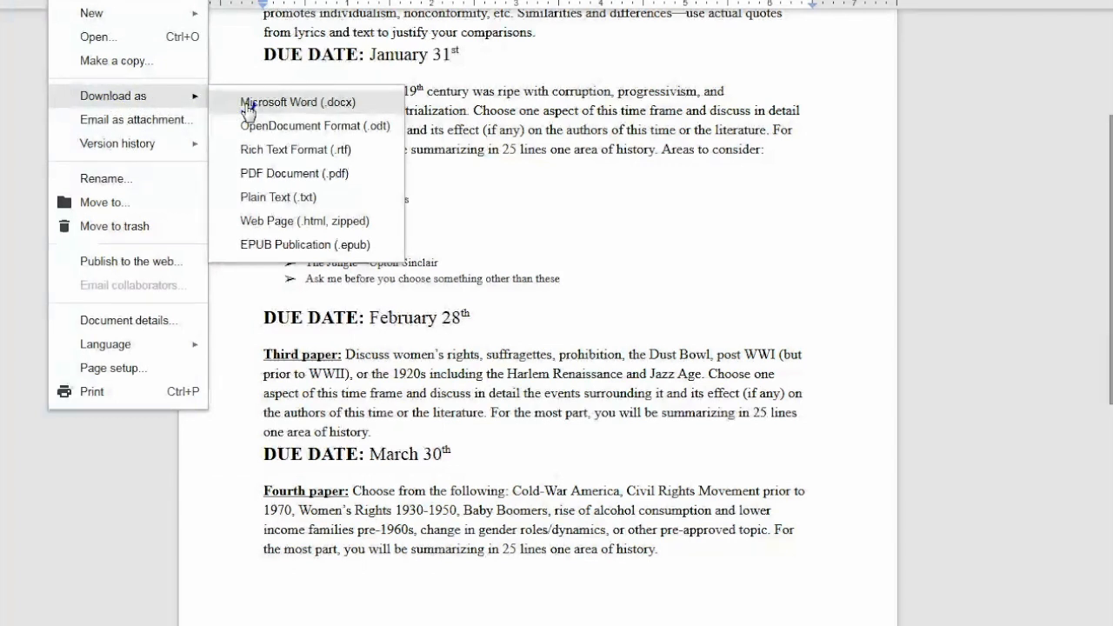
pyautogui.click(246, 104)
pyautogui.click(250, 175)
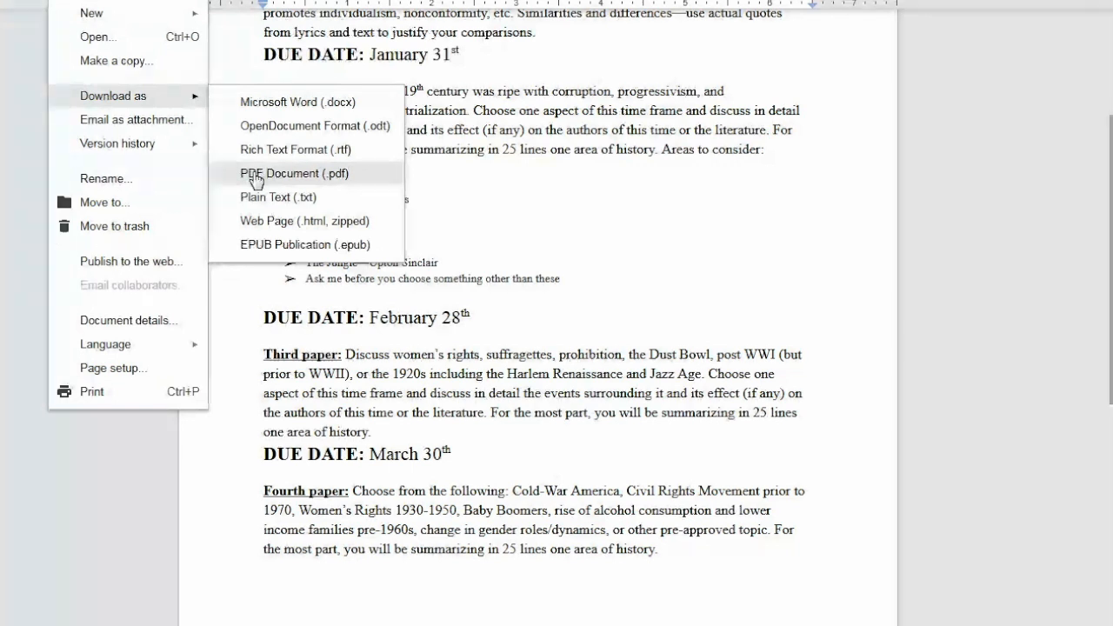
pyautogui.click(87, 449)
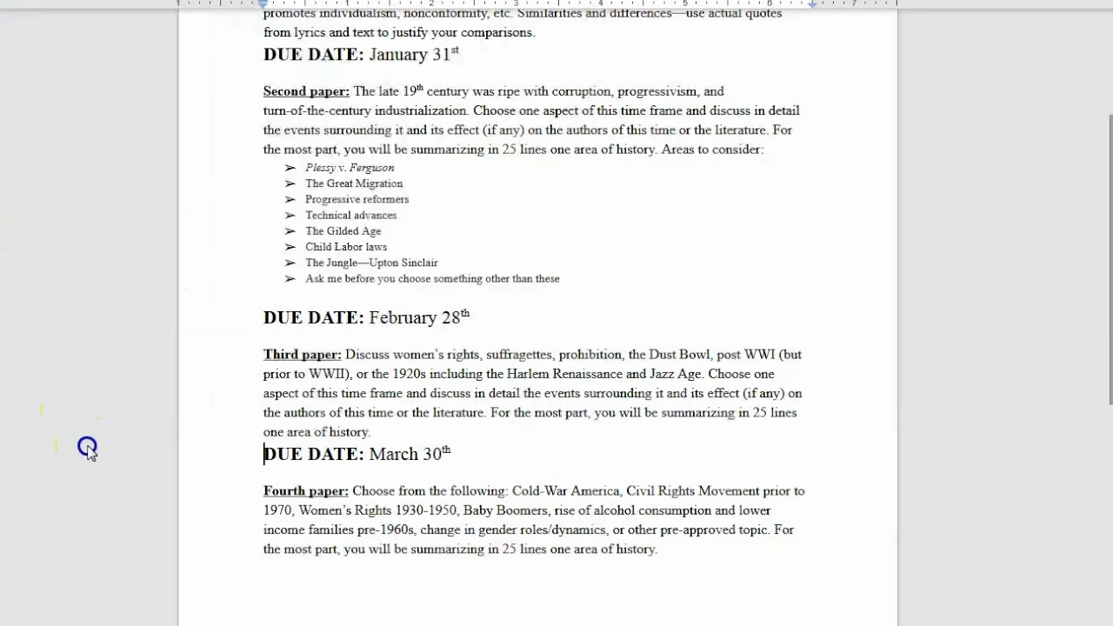